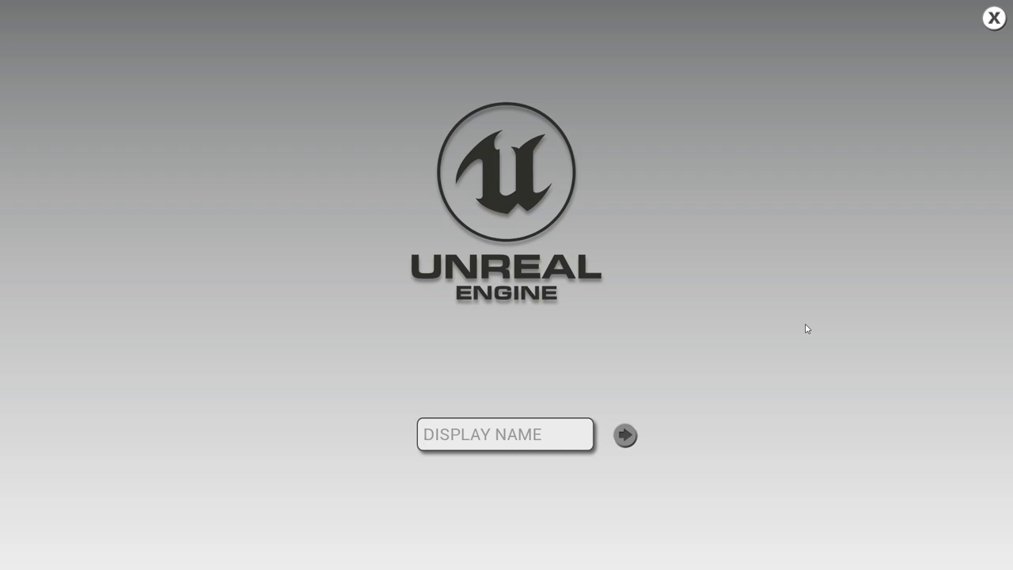
# Enter the user's display name and proceed with the "Join a session" connection type.
pyautogui.write('Daryl')
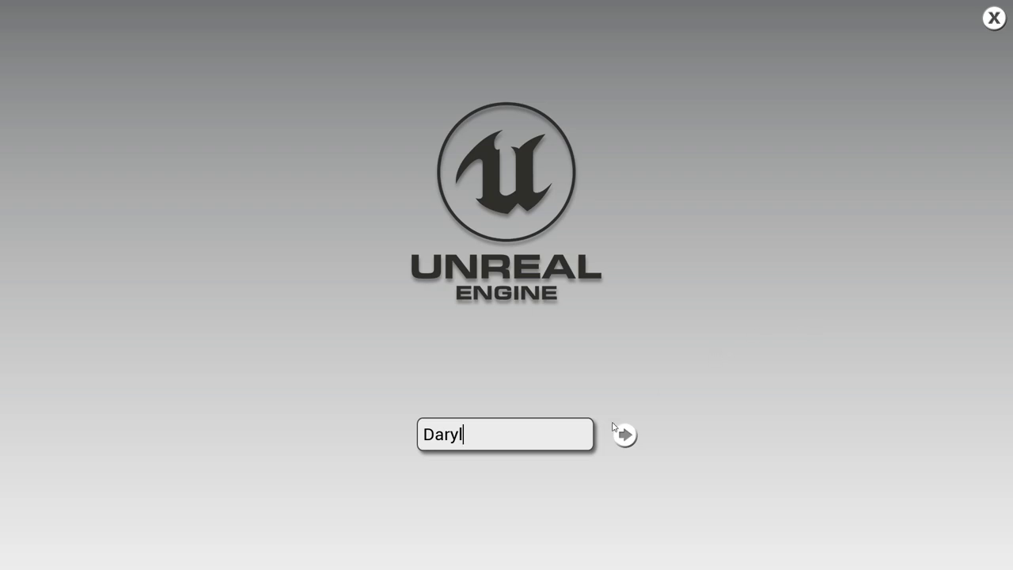
pyautogui.click(620, 432)
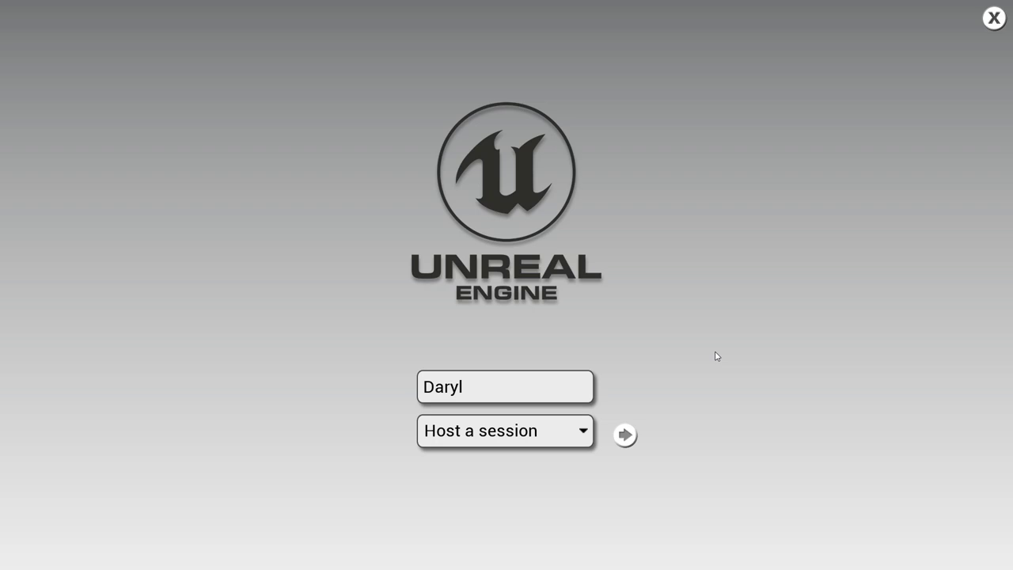
pyautogui.click(559, 430)
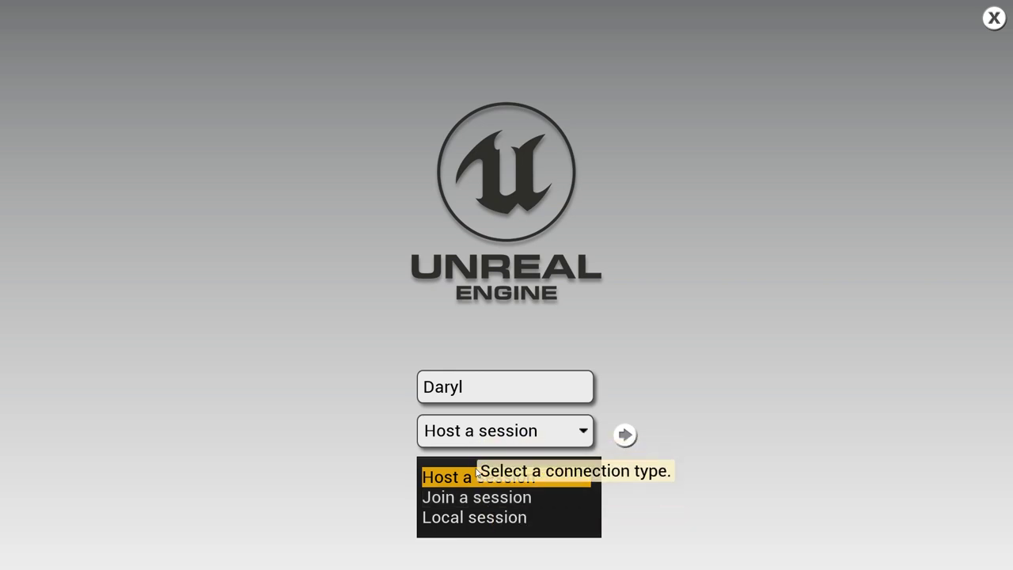
pyautogui.click(484, 497)
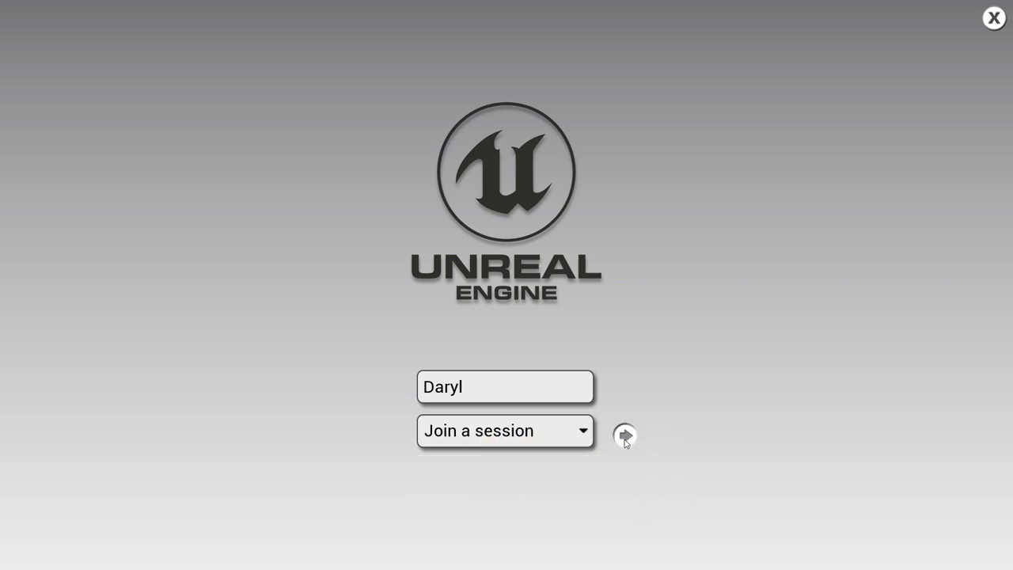
pyautogui.click(625, 436)
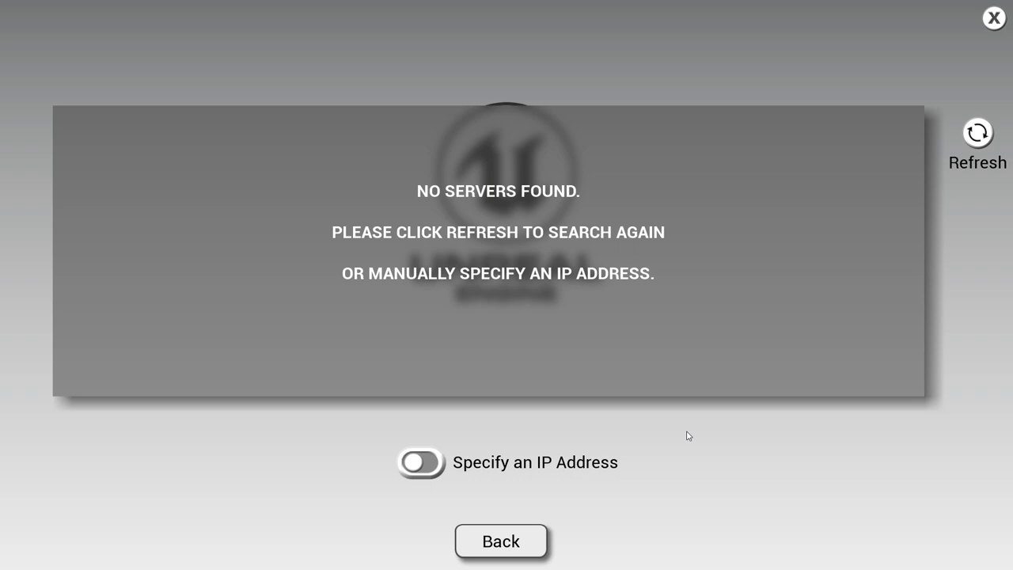
# Specify the IP address 10.192.69.148 for the session and join it.
pyautogui.click(412, 469)
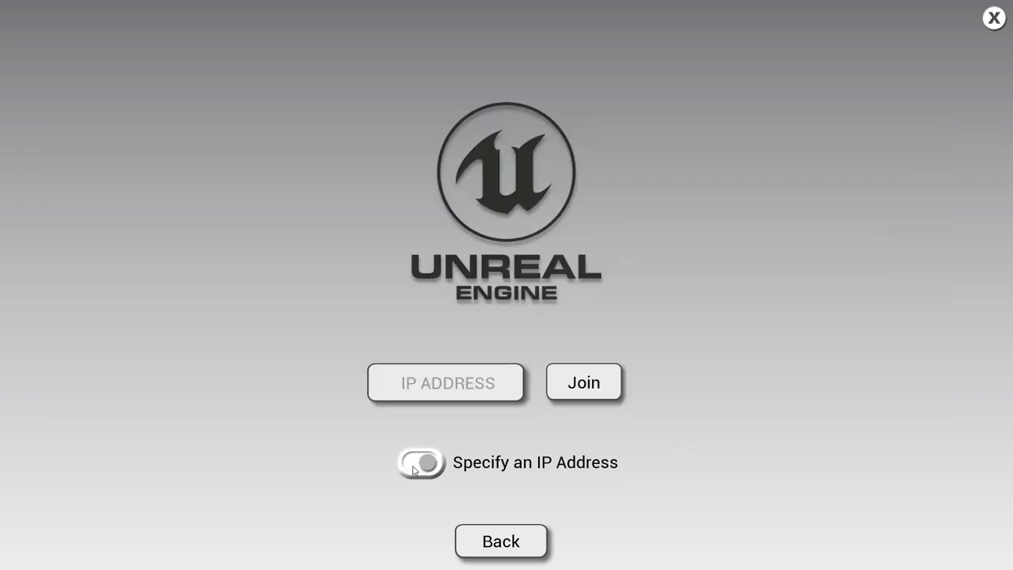
pyautogui.click(435, 390)
pyautogui.write('10.192.69.148')
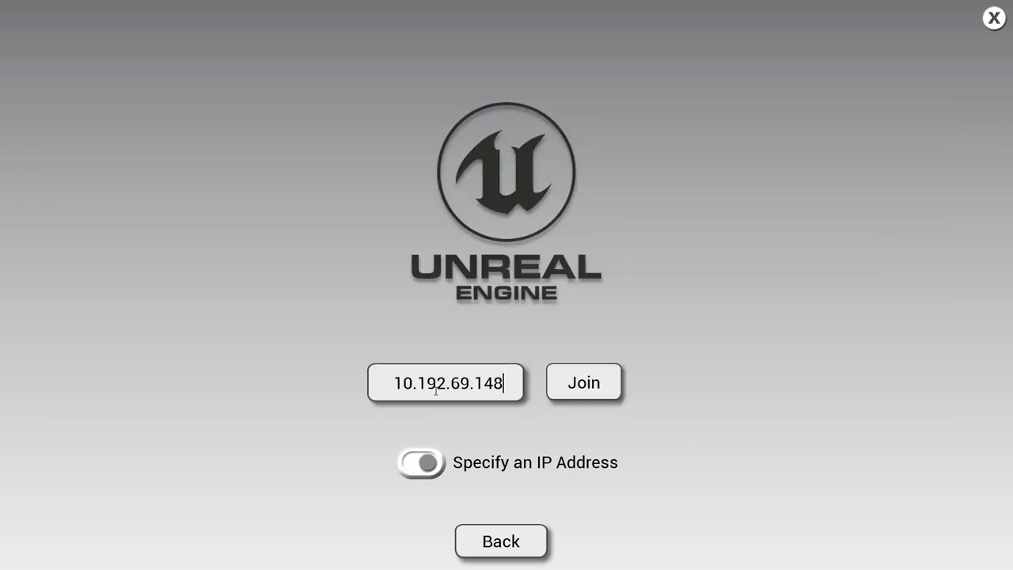
pyautogui.click(584, 383)
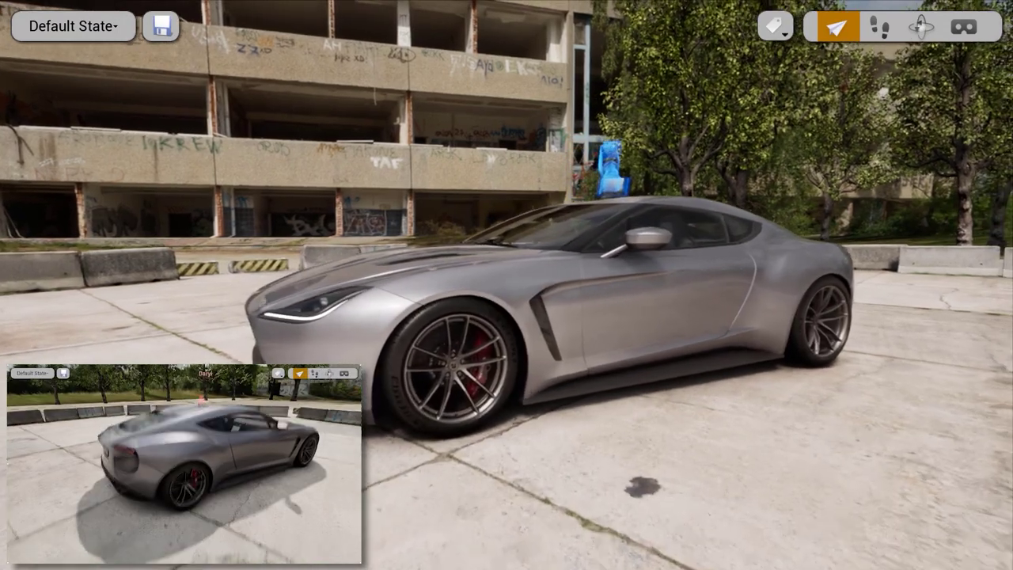
# Fly around in front of the building to view the car and the other participant's avatar.
pyautogui.press('s')
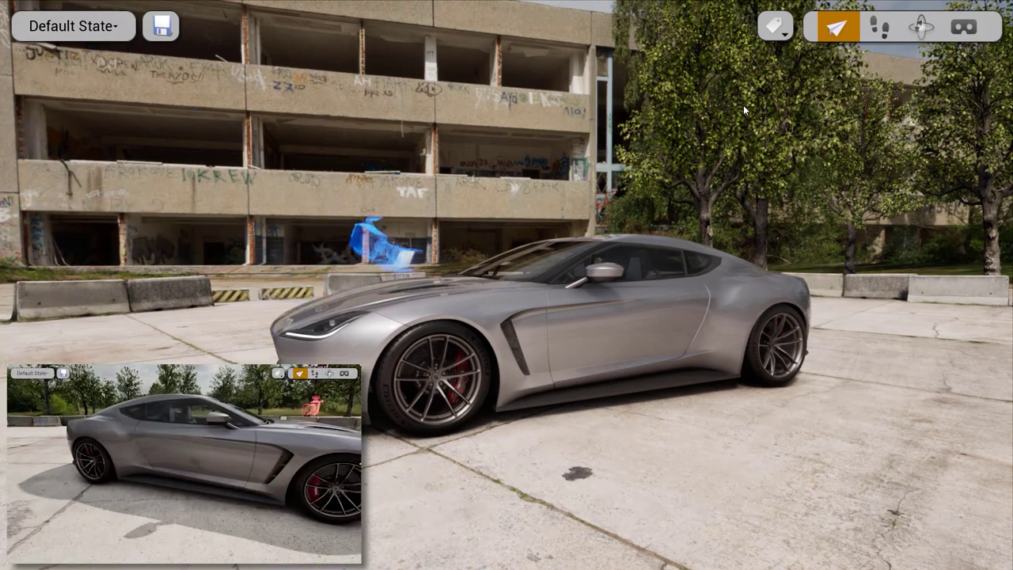
pyautogui.moveTo(671, 137); pyautogui.dragTo(634, 137)
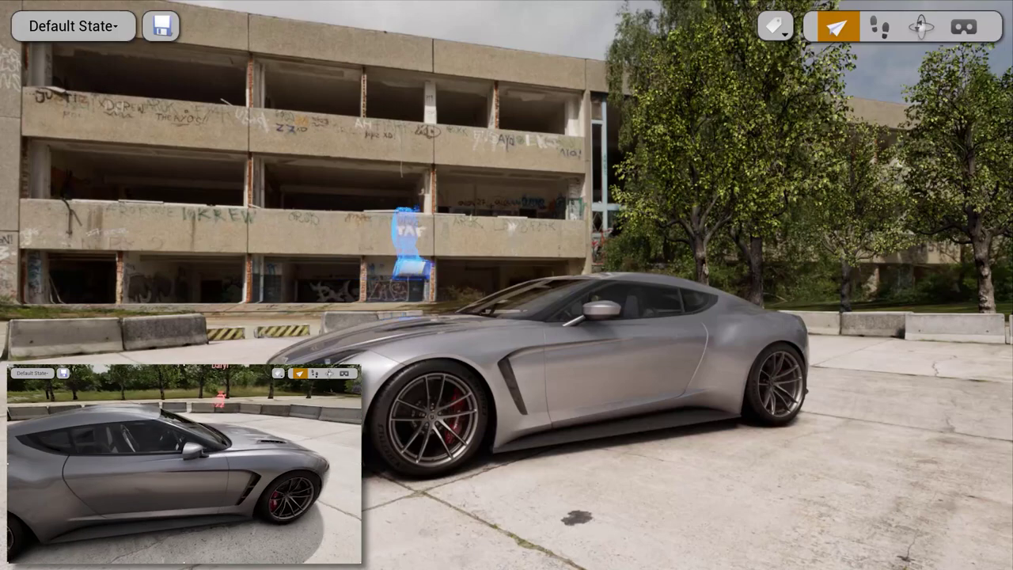
pyautogui.moveTo(394, 231); pyautogui.dragTo(356, 231)
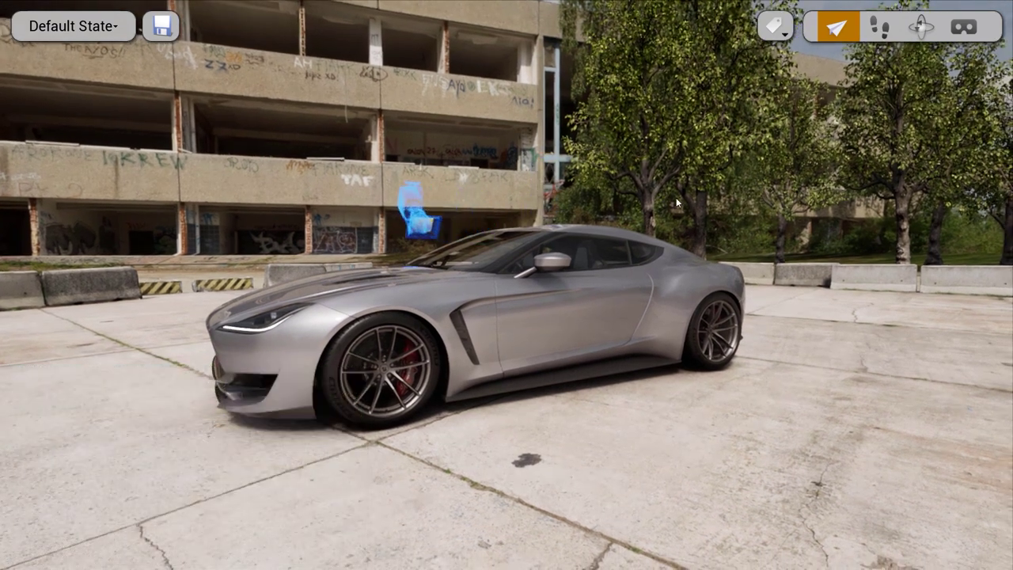
# Switch to walk mode and highlight the concrete barrier, a tree and the car's rear wheel while looking around.
pyautogui.click(879, 27)
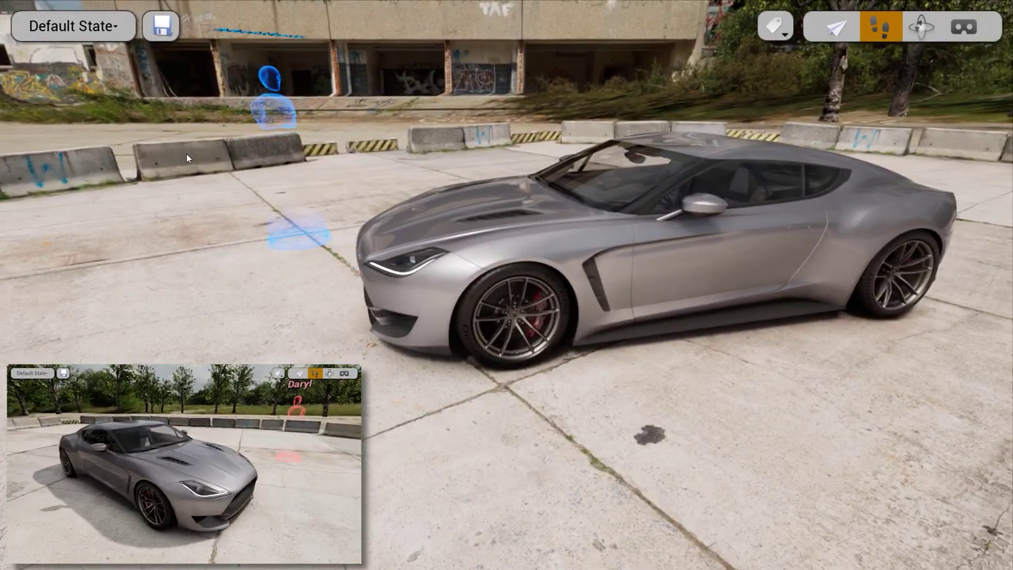
pyautogui.click(187, 158)
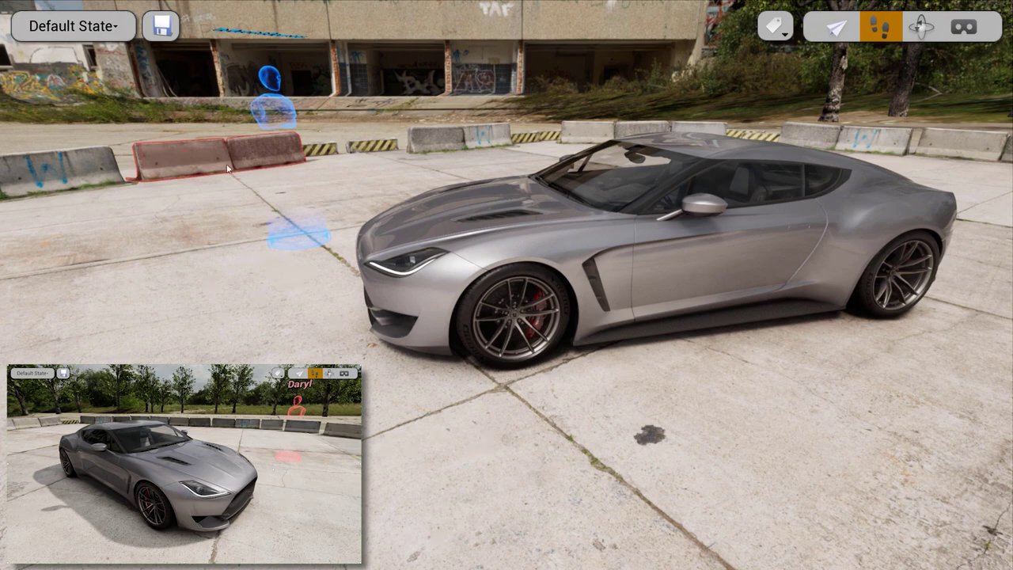
pyautogui.click(823, 87)
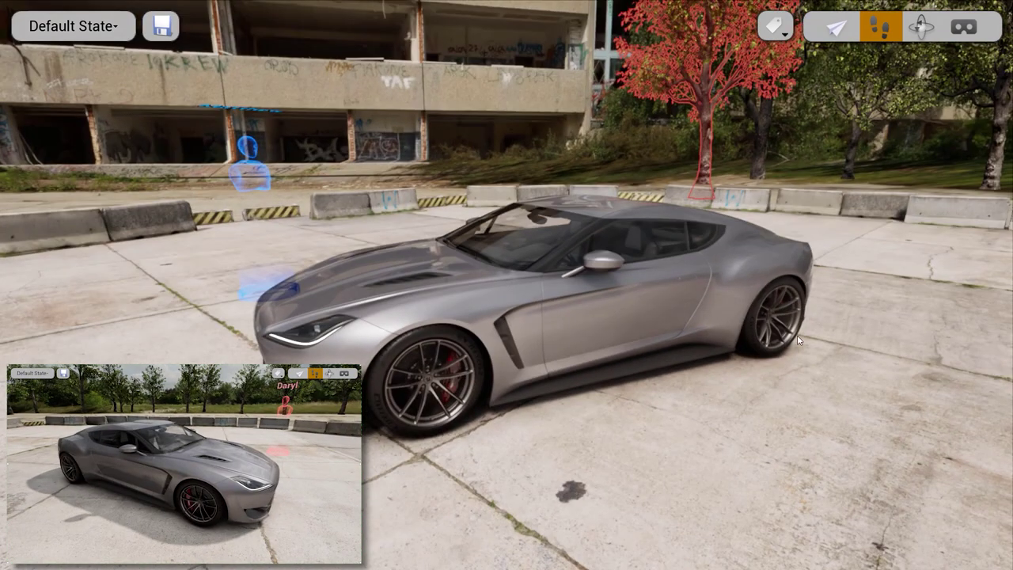
pyautogui.click(792, 331)
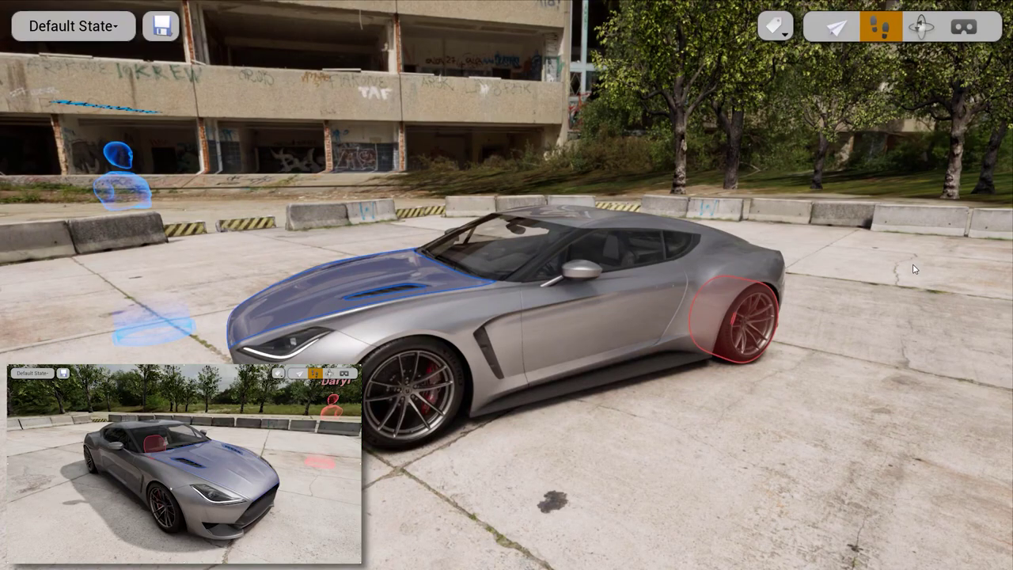
pyautogui.moveTo(854, 273); pyautogui.dragTo(826, 251)
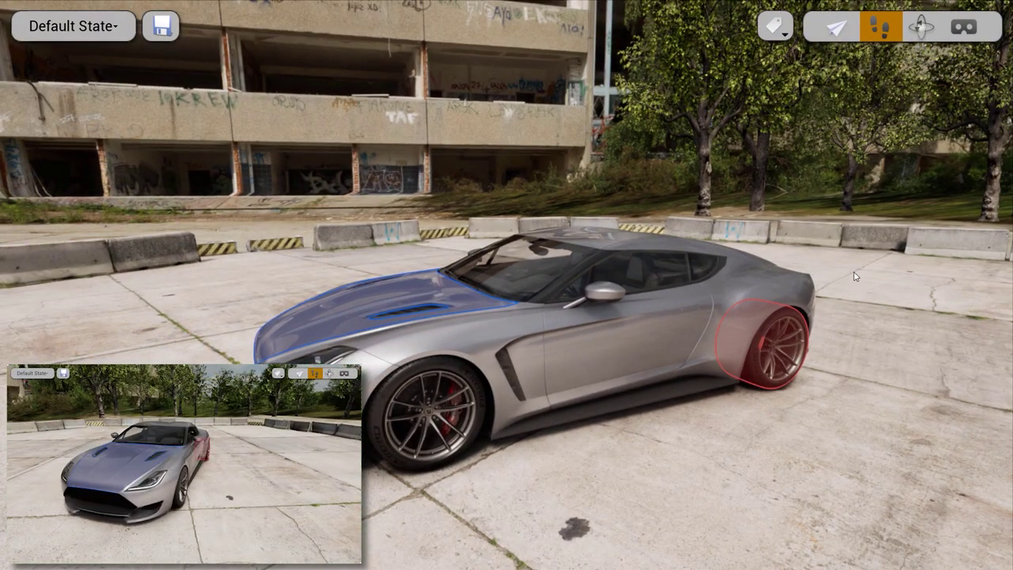
pyautogui.moveTo(855, 277); pyautogui.dragTo(854, 265)
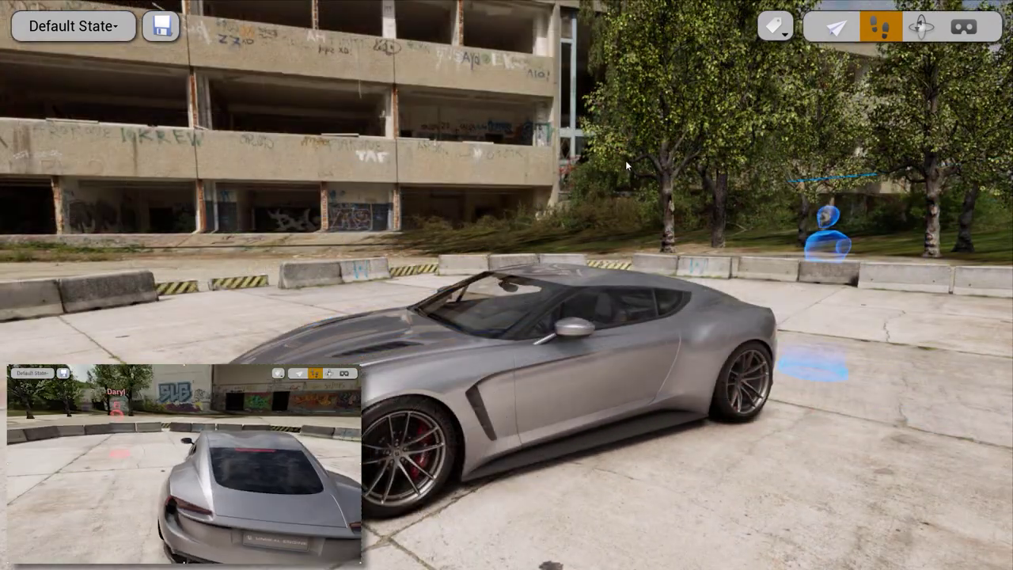
# Switch to orbit mode and orbit around the car's front to view it from above.
pyautogui.click(923, 29)
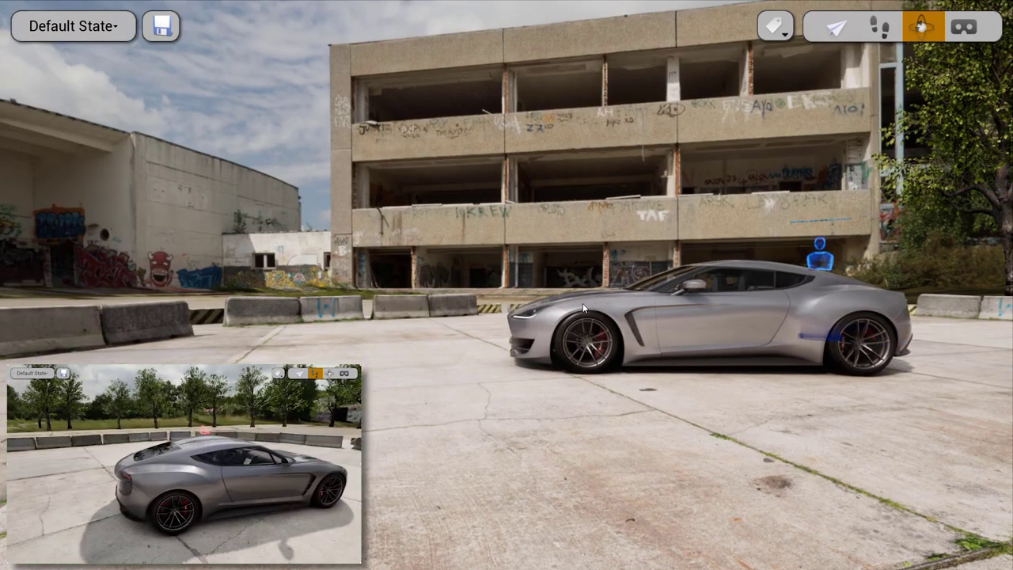
pyautogui.scroll(3, 539, 296)
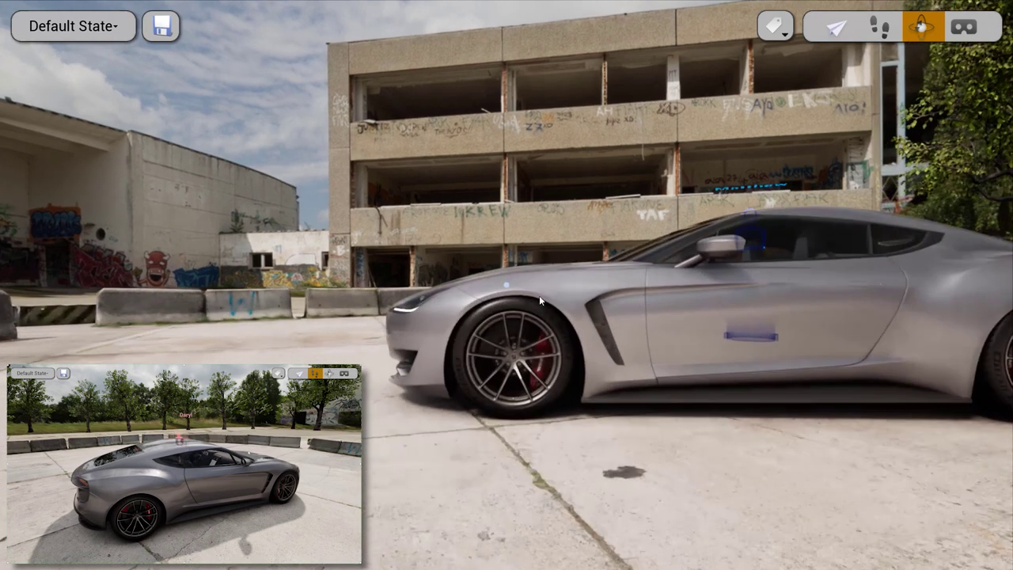
pyautogui.moveTo(493, 237); pyautogui.dragTo(594, 277)
pyautogui.moveTo(649, 299); pyautogui.dragTo(671, 251)
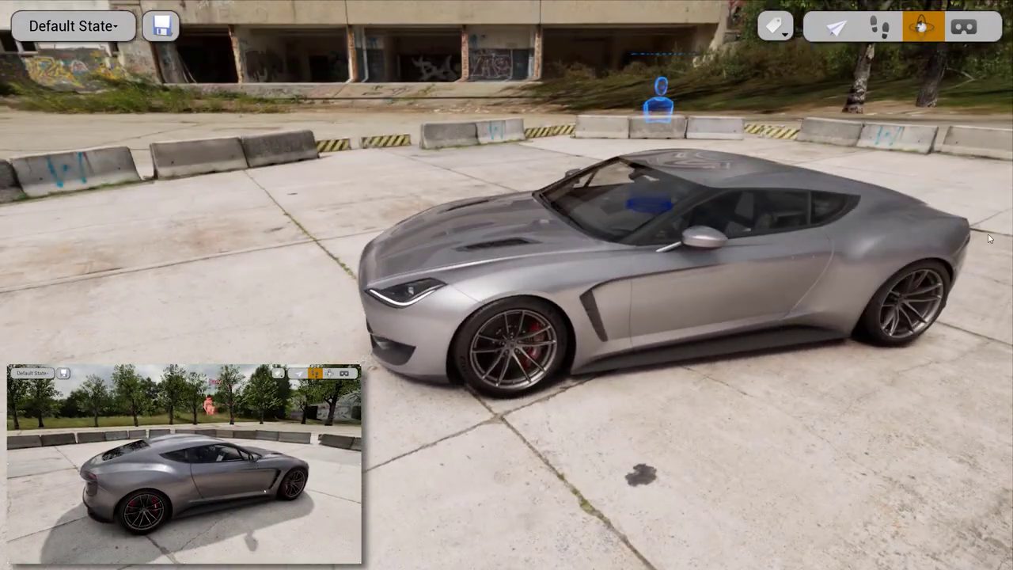
# Centre the orbit on the car's rear fender and inspect that area up close from several angles.
pyautogui.doubleClick(927, 232)
pyautogui.moveTo(651, 290); pyautogui.dragTo(587, 268)
pyautogui.scroll(6, 587, 266)
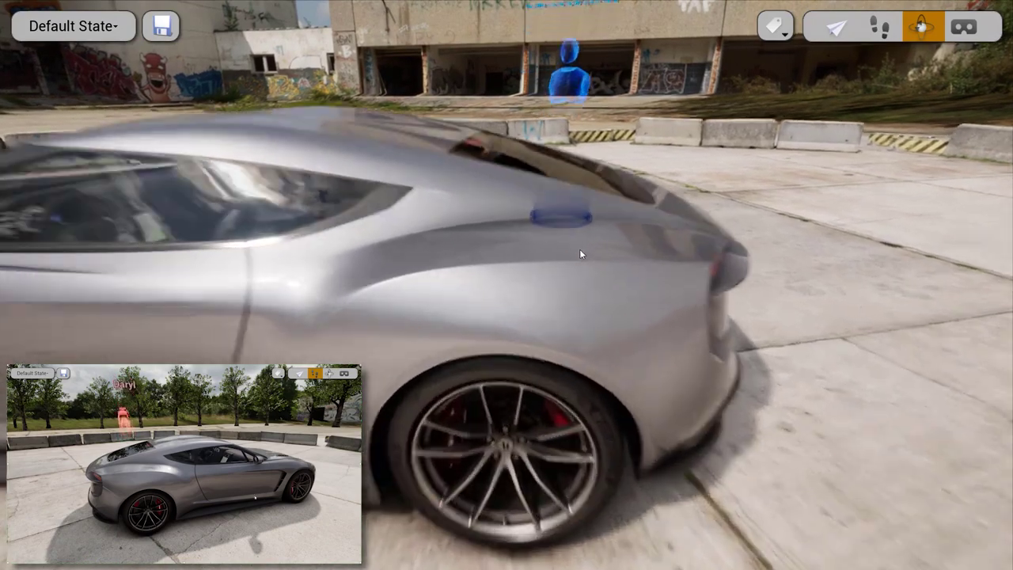
pyautogui.scroll(-2, 577, 252)
pyautogui.scroll(3, 571, 237)
pyautogui.scroll(-3, 572, 237)
pyautogui.scroll(4, 572, 237)
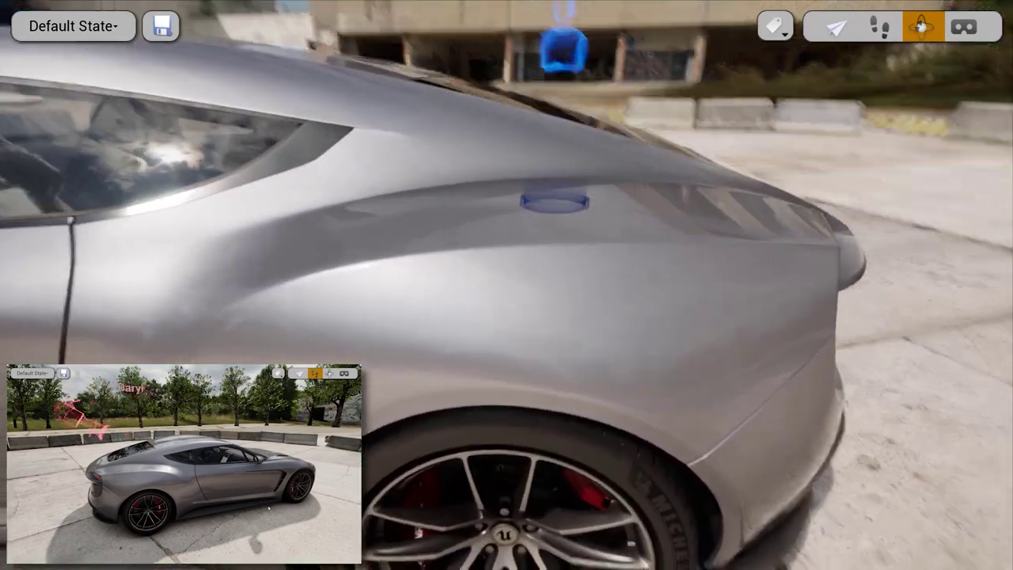
pyautogui.moveTo(572, 238); pyautogui.dragTo(617, 247)
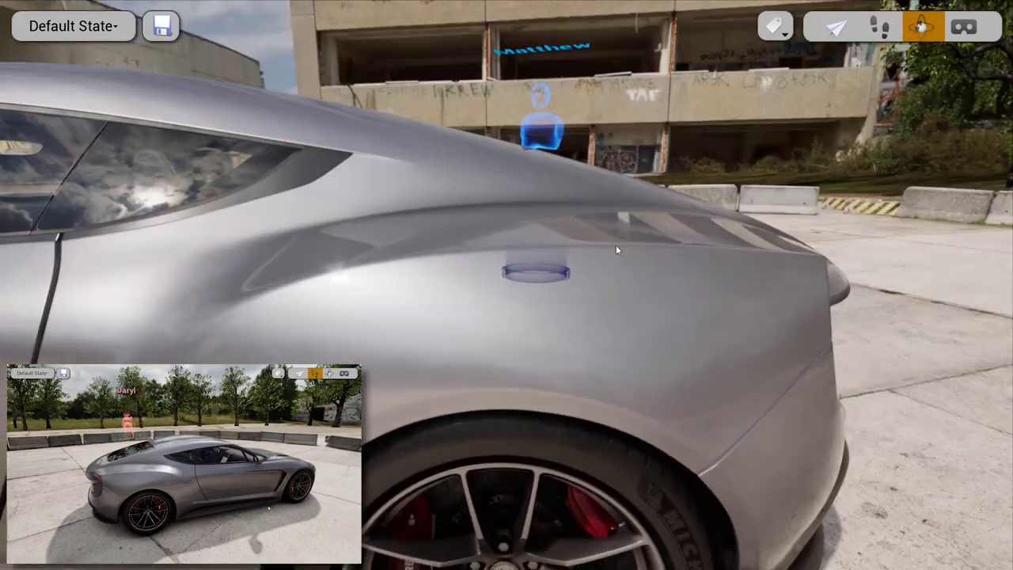
pyautogui.scroll(-3, 594, 240)
# Return to walk mode and step back to view the whole side of the car.
pyautogui.click(880, 26)
pyautogui.moveTo(780, 215)
pyautogui.mouseDown()
pyautogui.moveTo(768, 209)
pyautogui.moveTo(726, 273)
pyautogui.moveTo(662, 290)
pyautogui.moveTo(800, 260)
pyautogui.moveTo(769, 266)
pyautogui.moveTo(760, 222)
pyautogui.mouseUp()
pyautogui.press('s')
pyautogui.press('a')
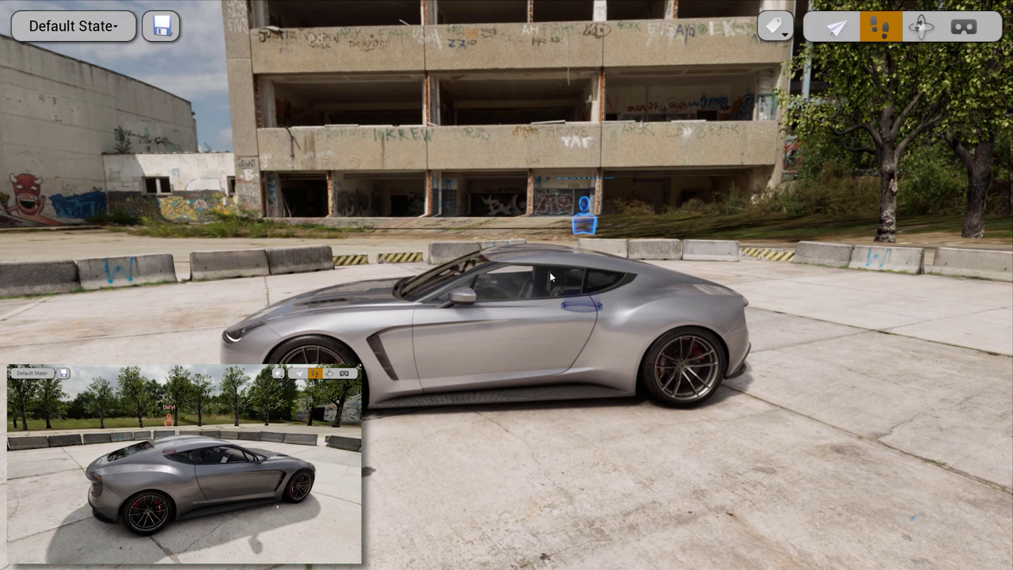
# Enter VR mode, exit it, and frame the car from the side in fly mode.
pyautogui.click(971, 30)
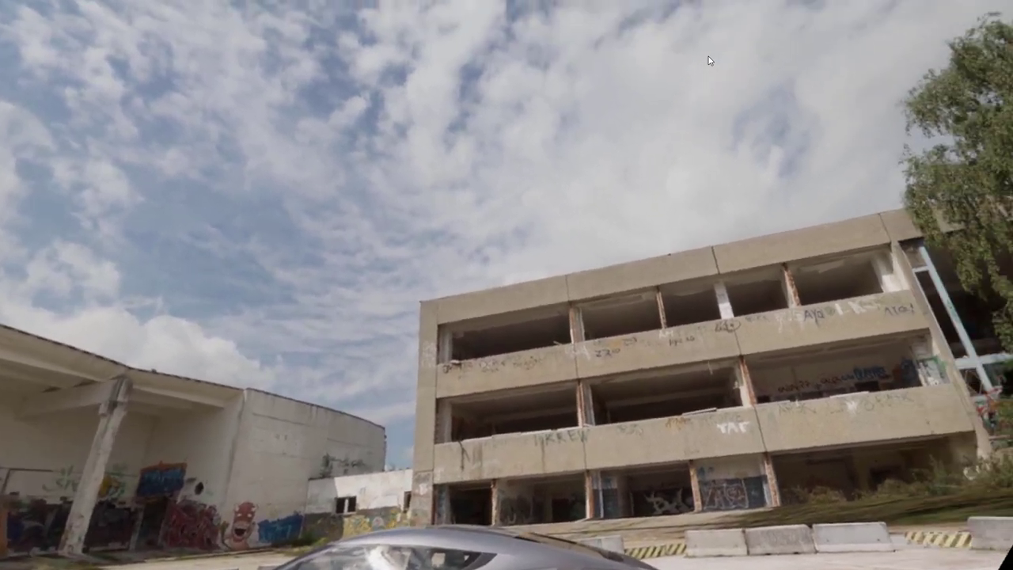
pyautogui.press('Escape')
pyautogui.moveTo(617, 126); pyautogui.dragTo(420, 46)
pyautogui.press('w')
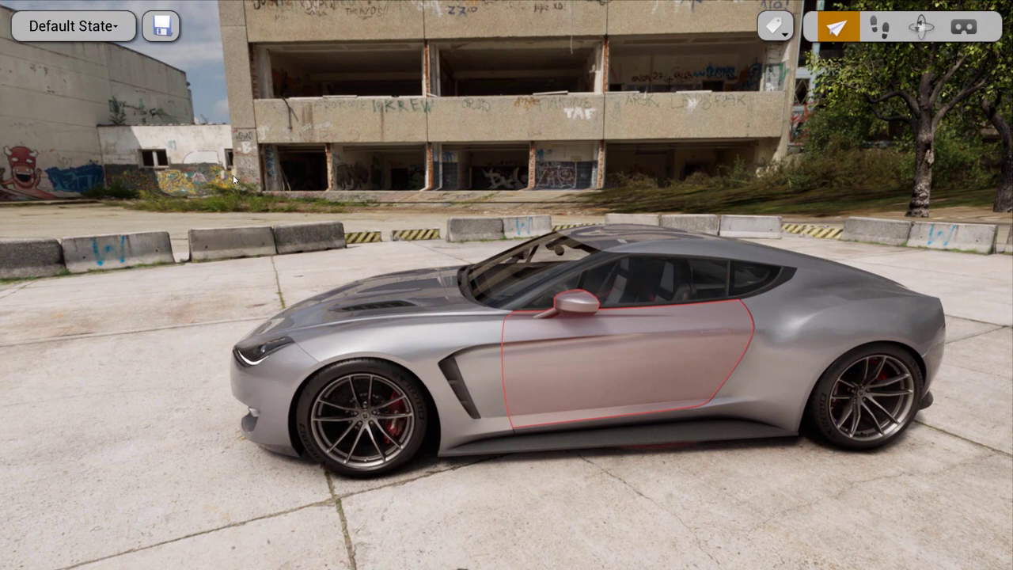
pyautogui.press('s')
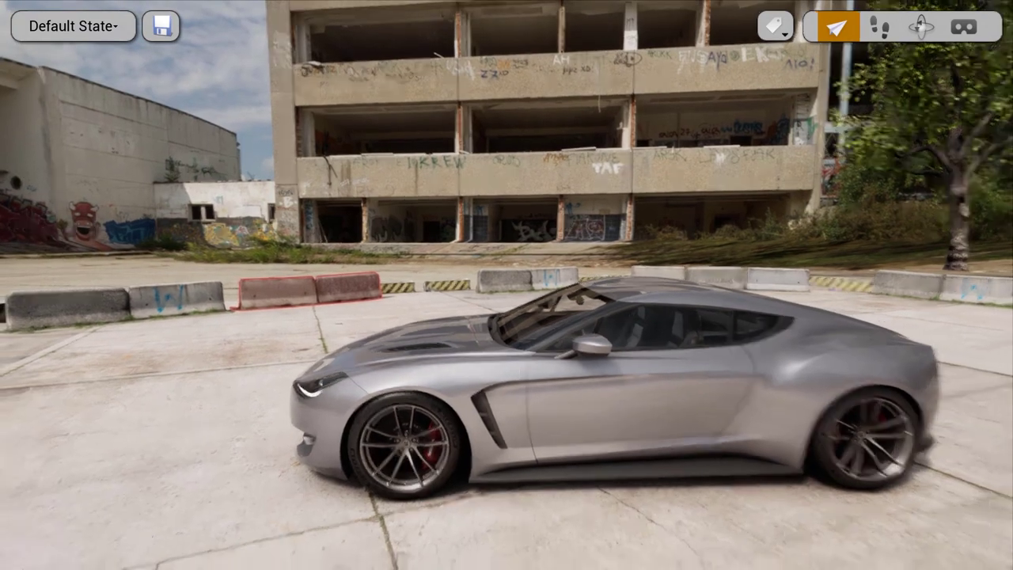
pyautogui.moveTo(242, 227); pyautogui.dragTo(269, 224)
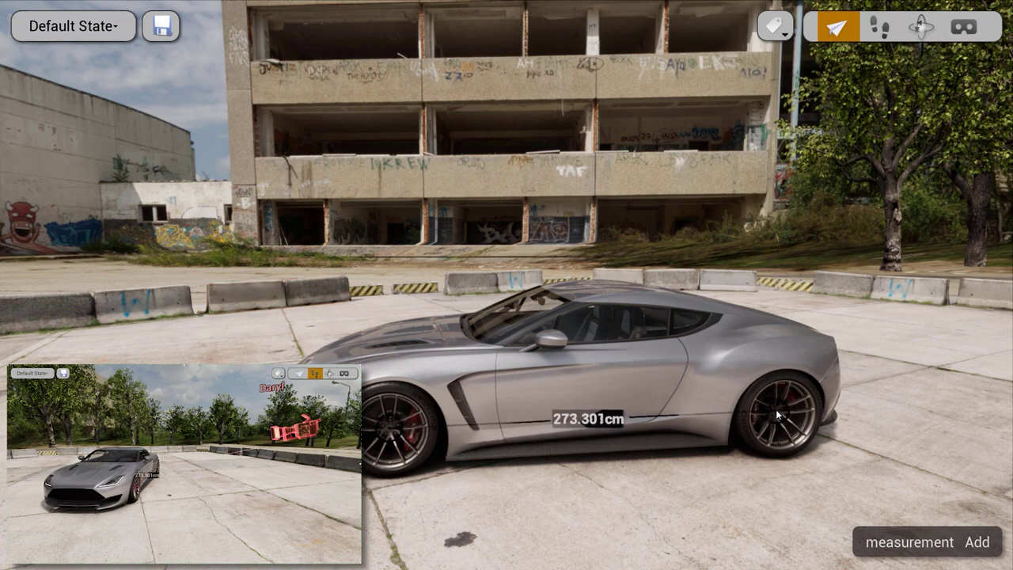
# Move the rear wheel assembly away from the car with the Transform move command and restore its original position.
pyautogui.moveTo(697, 433); pyautogui.dragTo(262, 525, button='right')
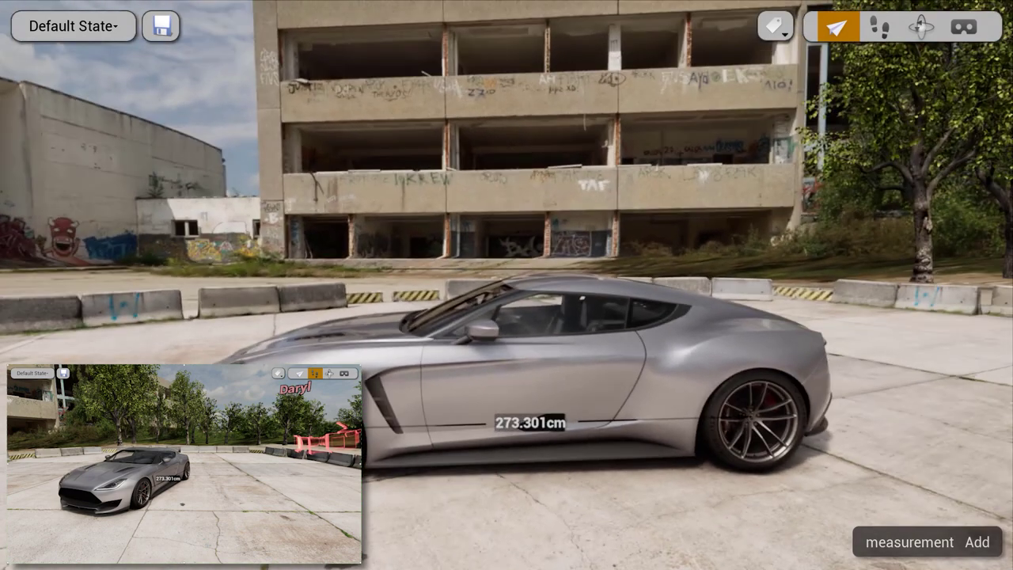
pyautogui.rightClick(414, 266)
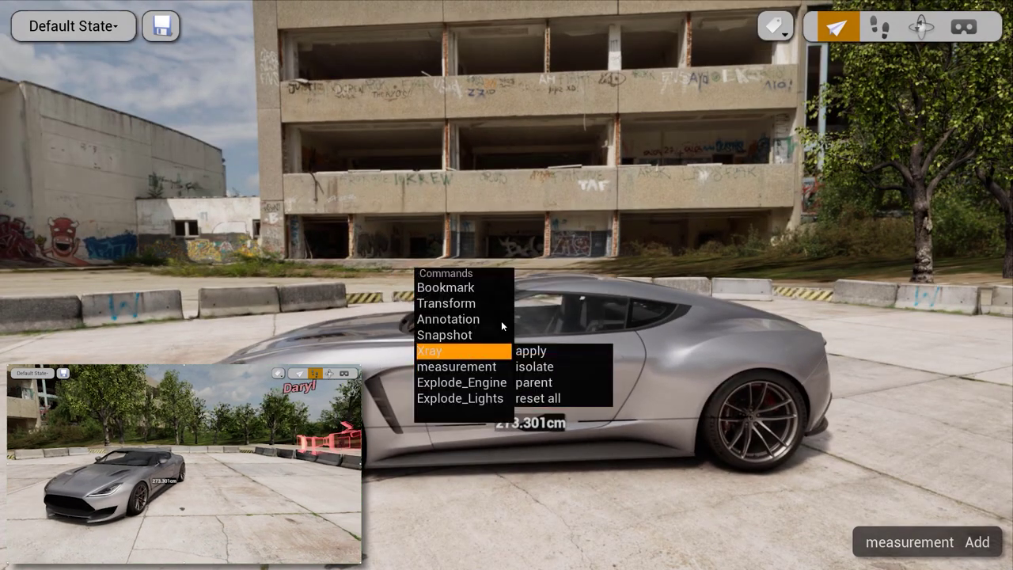
pyautogui.moveTo(477, 305)
pyautogui.click(553, 305)
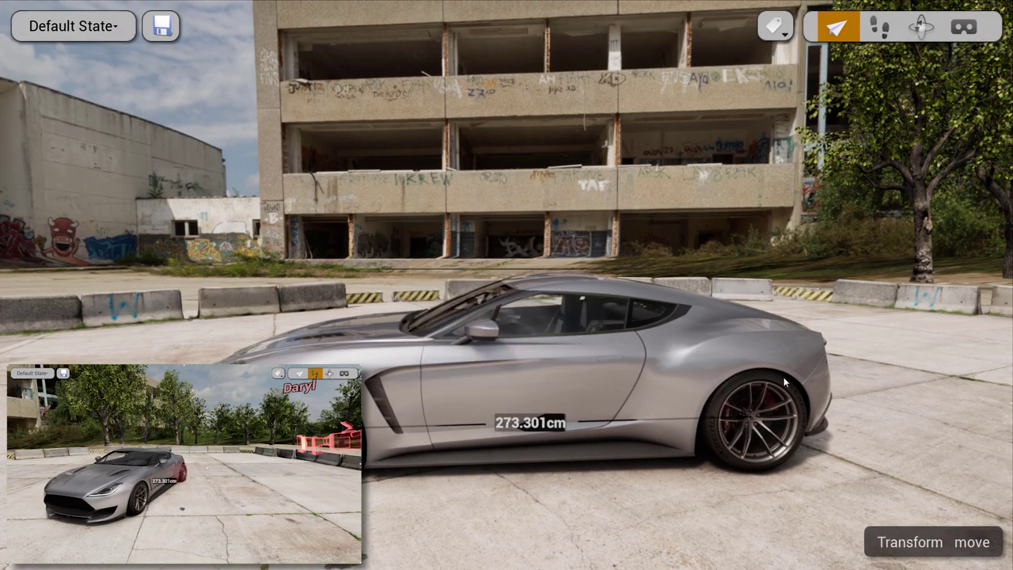
pyautogui.moveTo(784, 376); pyautogui.dragTo(832, 369)
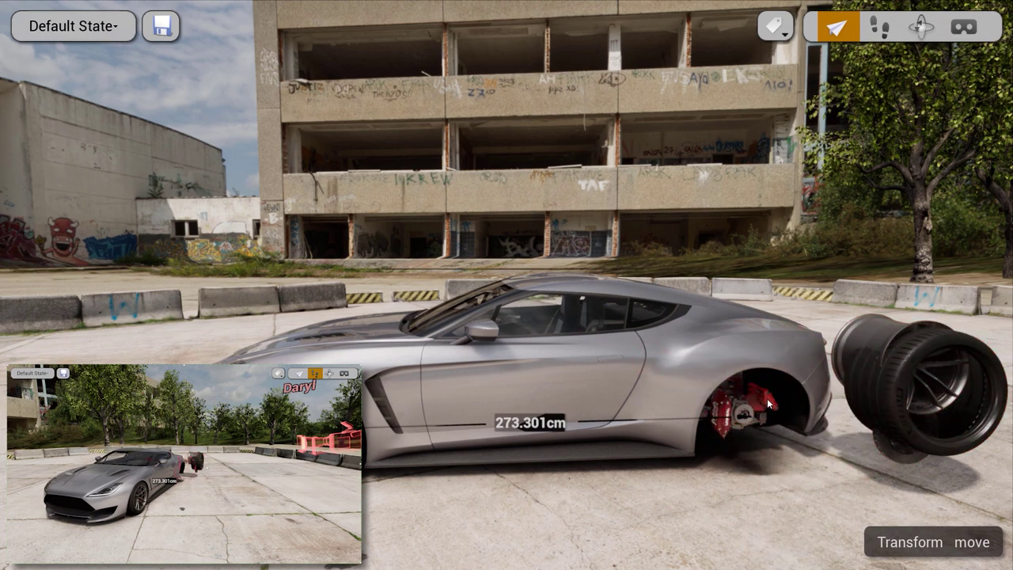
pyautogui.rightClick(731, 252)
pyautogui.click(870, 301)
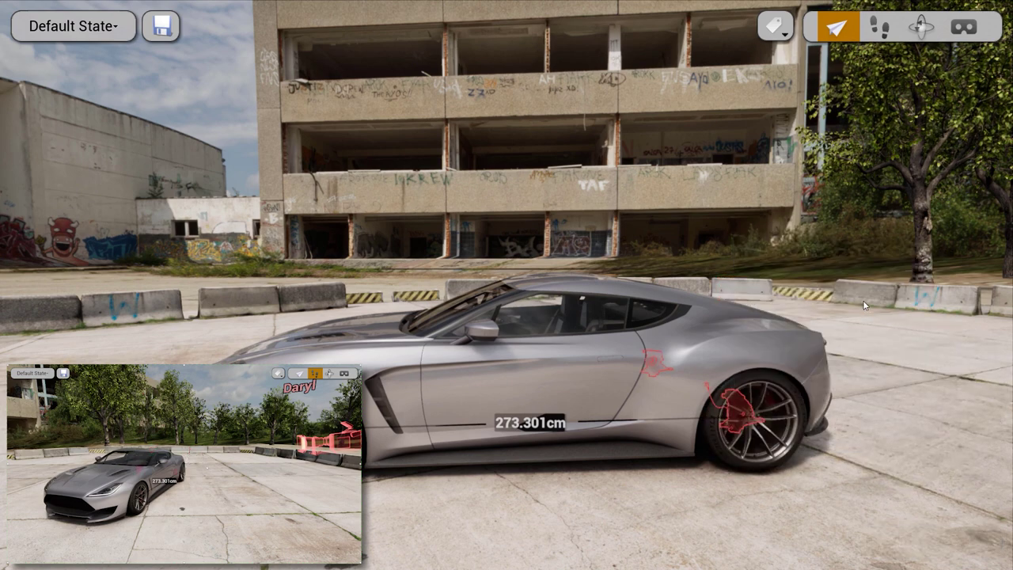
# Fly around the car to view its hood and side from a raised front-quarter angle.
pyautogui.moveTo(727, 243); pyautogui.dragTo(955, 236)
pyautogui.press('a')
pyautogui.press('s')
pyautogui.press('w')
pyautogui.press('s')
pyautogui.press('d')
pyautogui.press('s')
pyautogui.press('a')
pyautogui.press('a')
pyautogui.press('a')
pyautogui.press('s')
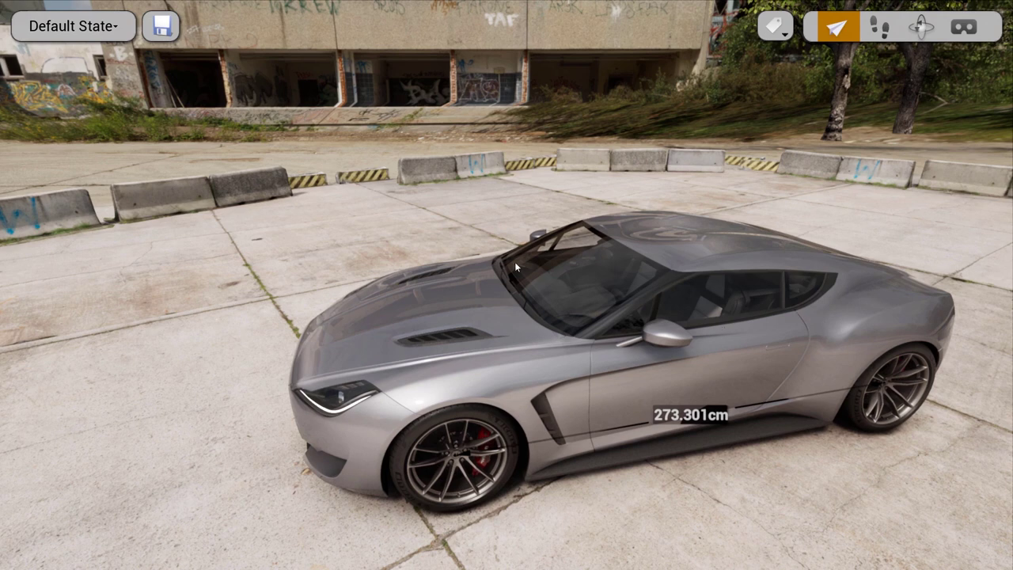
# Apply the X-ray command to the car's hood to look through to the engine.
pyautogui.rightClick(514, 261)
pyautogui.moveTo(549, 347)
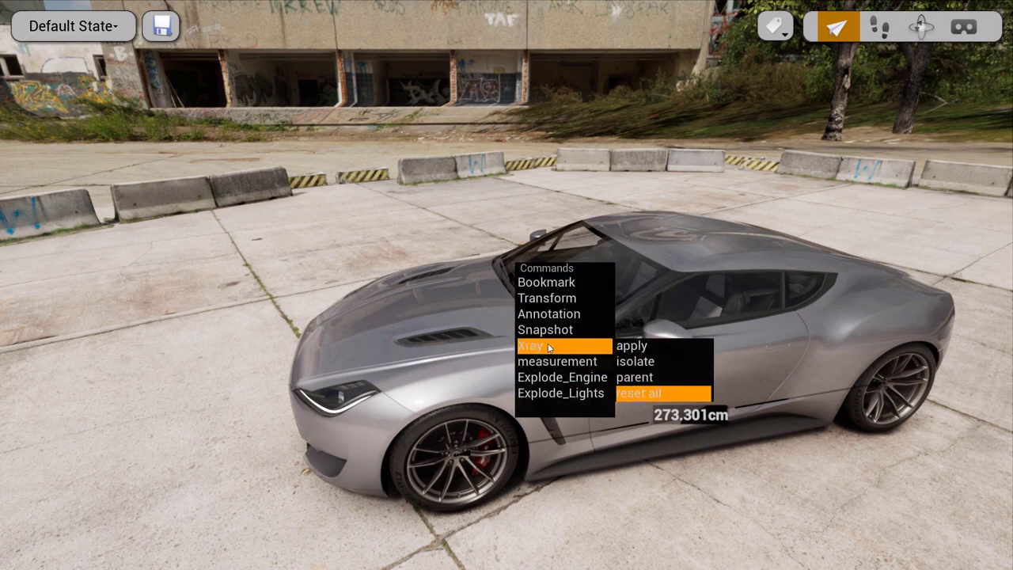
pyautogui.click(645, 350)
pyautogui.moveTo(467, 336); pyautogui.dragTo(566, 333)
pyautogui.press('w')
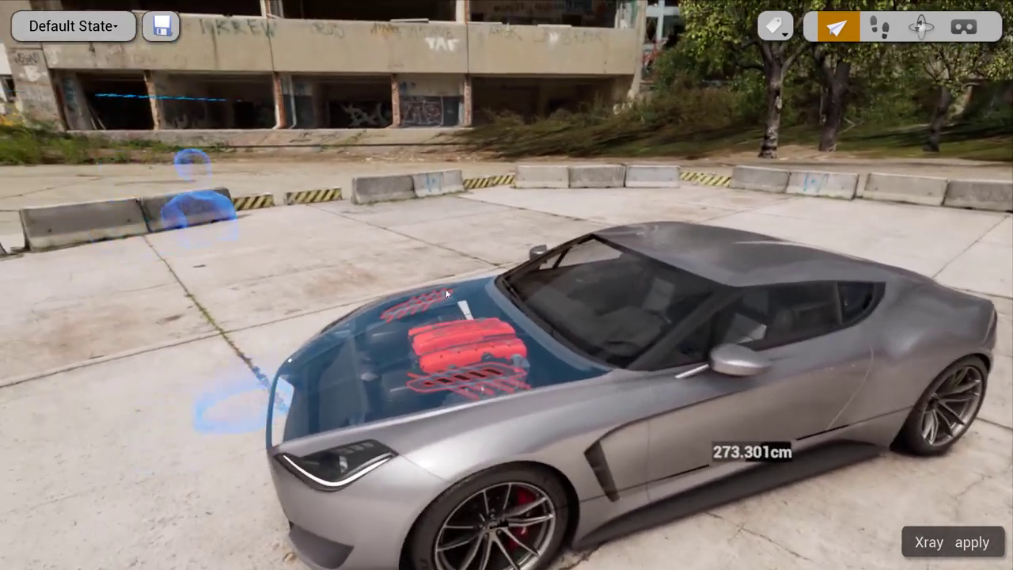
# Extend the X-ray from the hood to the surrounding car body with the Xray parent command.
pyautogui.rightClick(452, 283)
pyautogui.moveTo(492, 365)
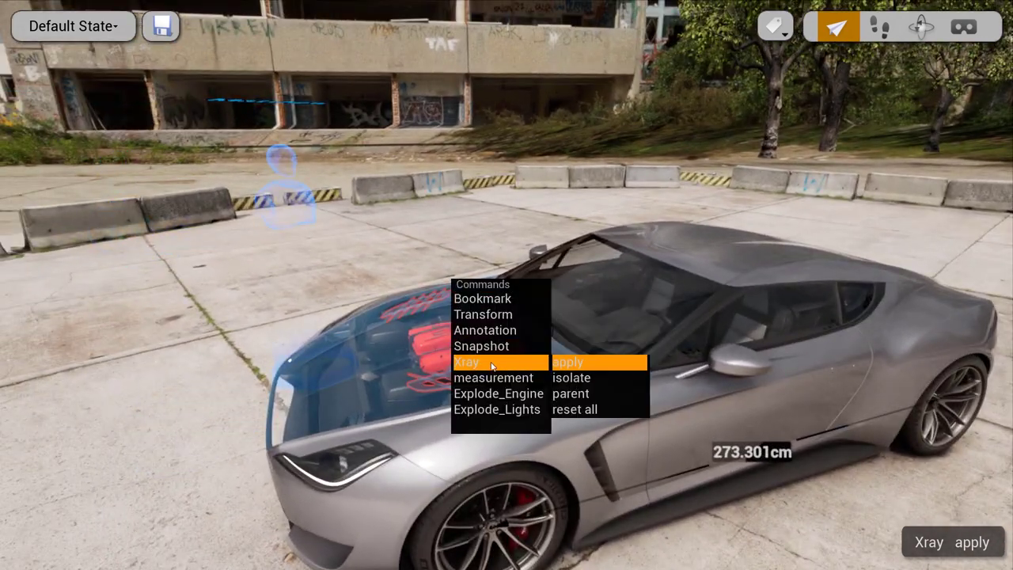
pyautogui.click(606, 394)
pyautogui.click(543, 362)
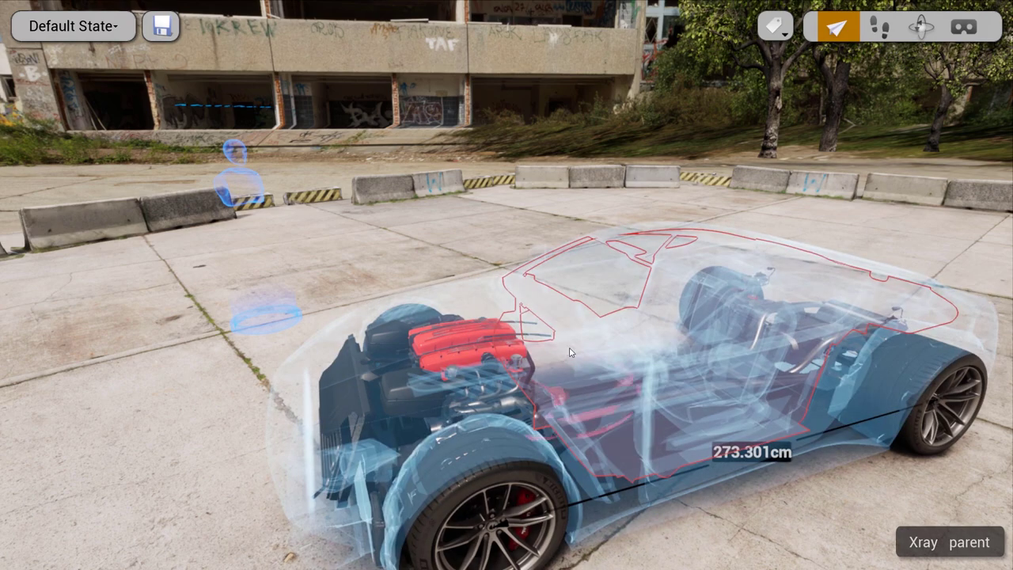
# Fly around the X-rayed car to examine the engine, chassis and interior through its body.
pyautogui.press('d')
pyautogui.moveTo(570, 353); pyautogui.dragTo(308, 313, button='right')
pyautogui.press('d')
pyautogui.press('a')
pyautogui.press('d')
pyautogui.press('a')
pyautogui.press('d')
pyautogui.press('a')
pyautogui.press('w')
pyautogui.press('s')
pyautogui.press('w')
pyautogui.press('s')
pyautogui.press('w')
pyautogui.press('s')
# Clear the X-ray effect from the whole car with the Xray reset all command.
pyautogui.rightClick(552, 310)
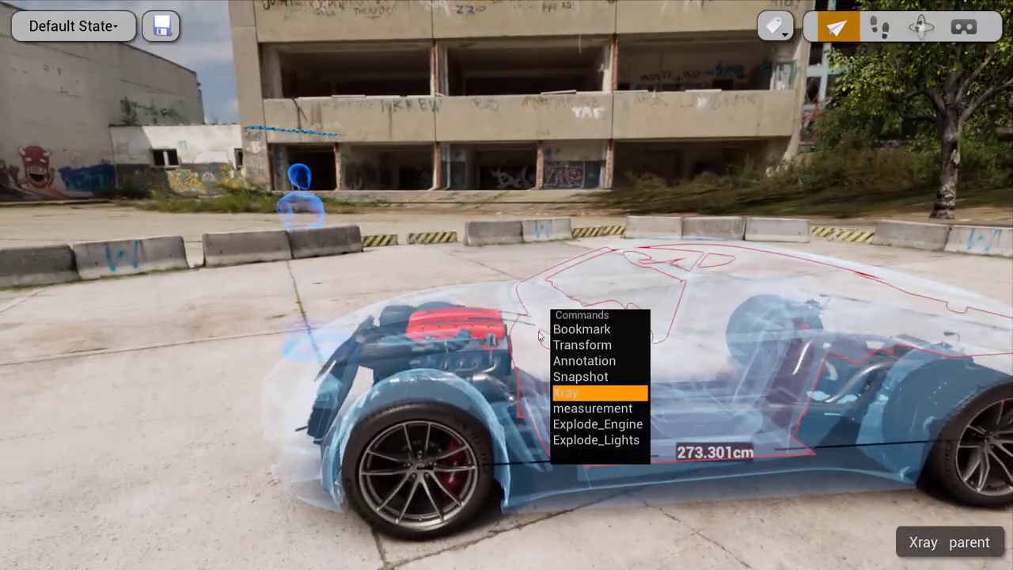
pyautogui.moveTo(589, 396)
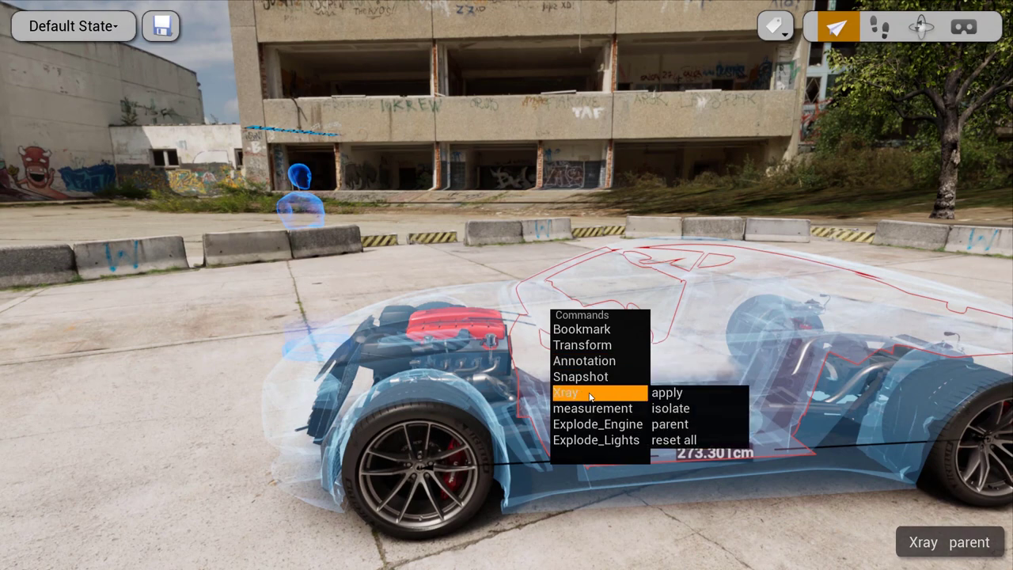
pyautogui.click(673, 442)
# Fly back and forth around the solid car to view it and the surrounding scene.
pyautogui.moveTo(356, 247); pyautogui.dragTo(395, 259, button='right')
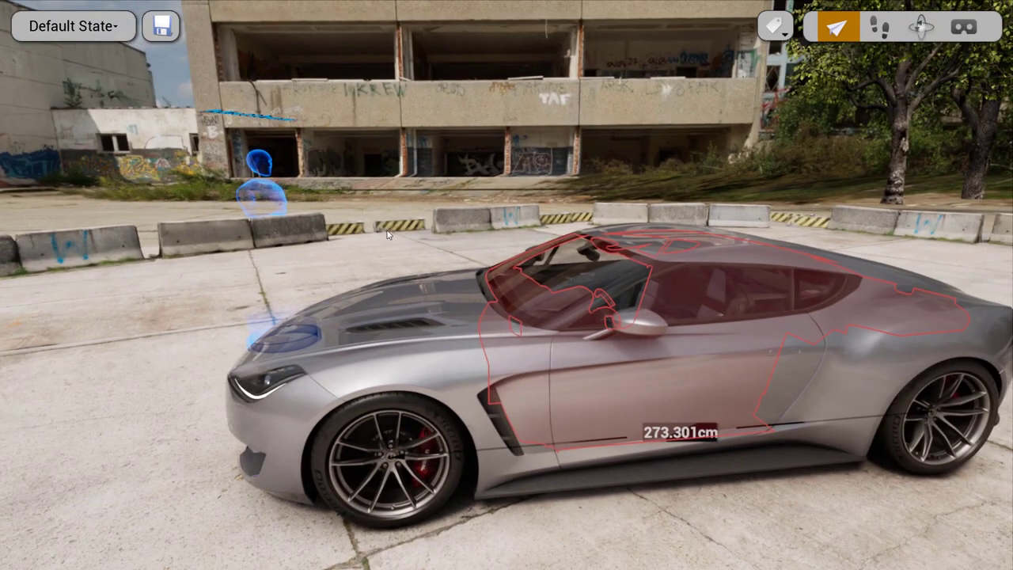
pyautogui.click(384, 202)
pyautogui.moveTo(384, 202); pyautogui.dragTo(499, 152, button='right')
pyautogui.press('a')
pyautogui.press('w')
pyautogui.press('s')
pyautogui.press('w')
pyautogui.press('d')
pyautogui.press('s')
pyautogui.press('a')
pyautogui.moveTo(388, 218); pyautogui.dragTo(410, 224)
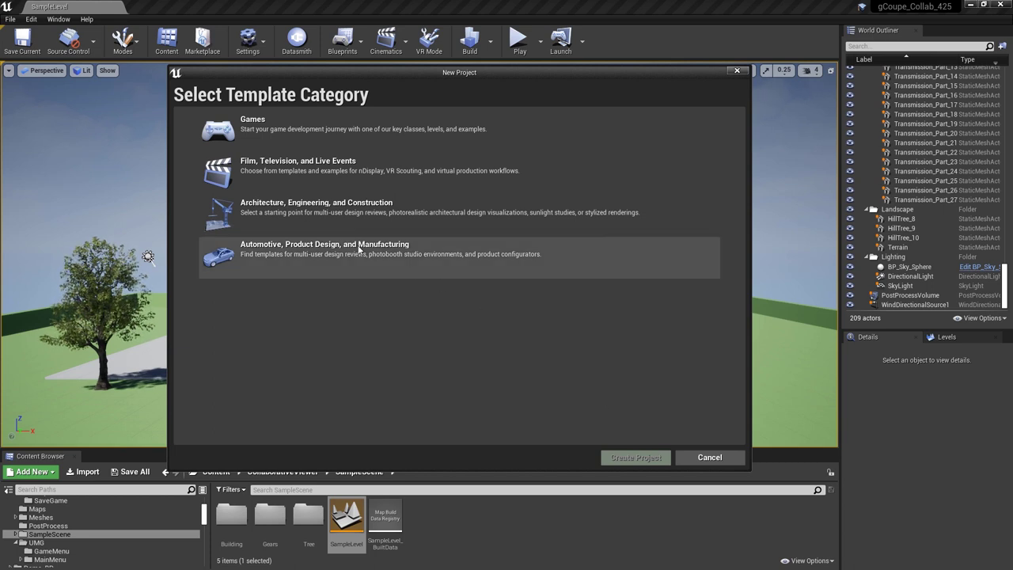
# View the project templates in the Architecture, Engineering, and Construction category, then cancel the new project.
pyautogui.click(348, 214)
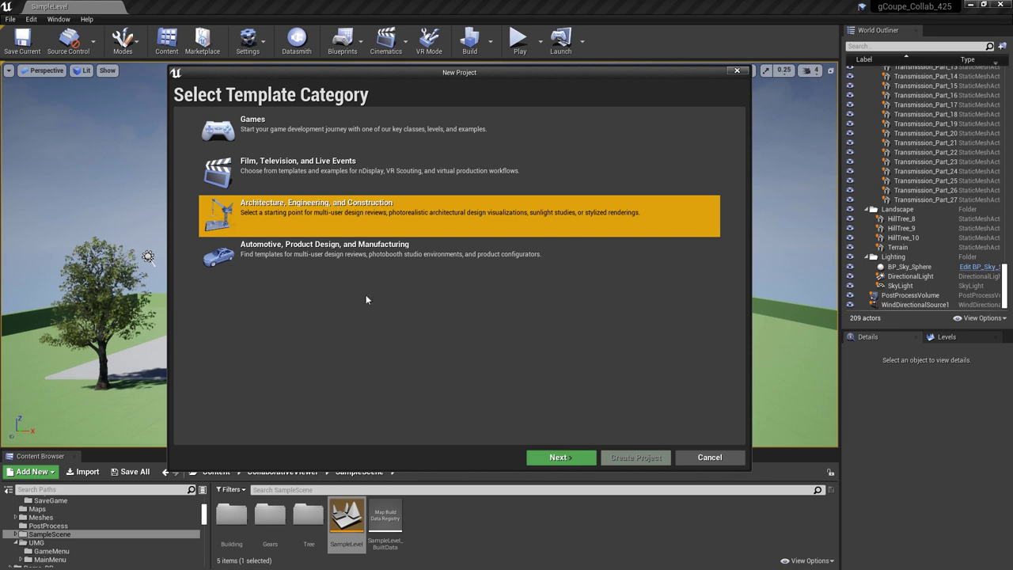
pyautogui.click(562, 459)
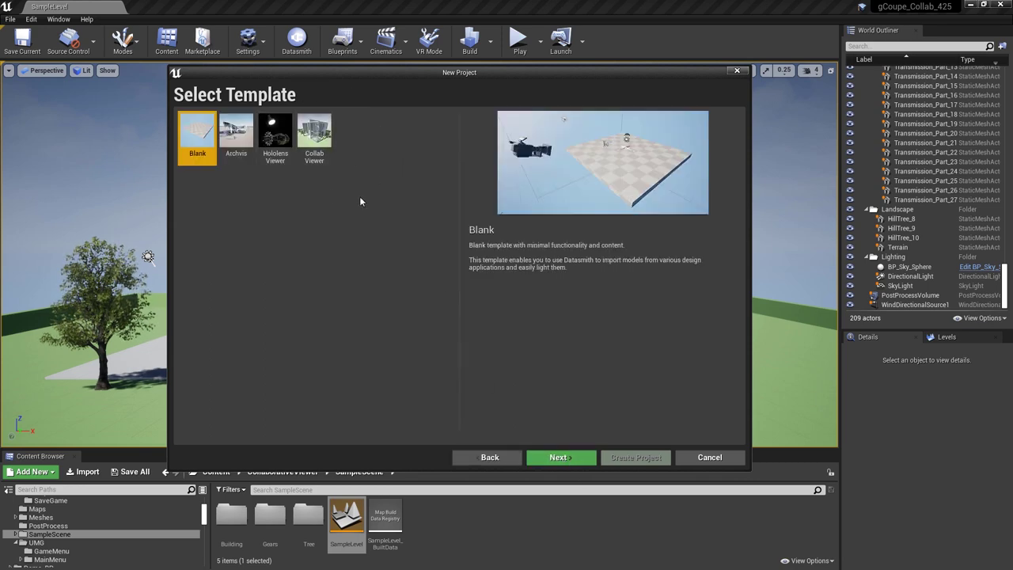
pyautogui.click(710, 458)
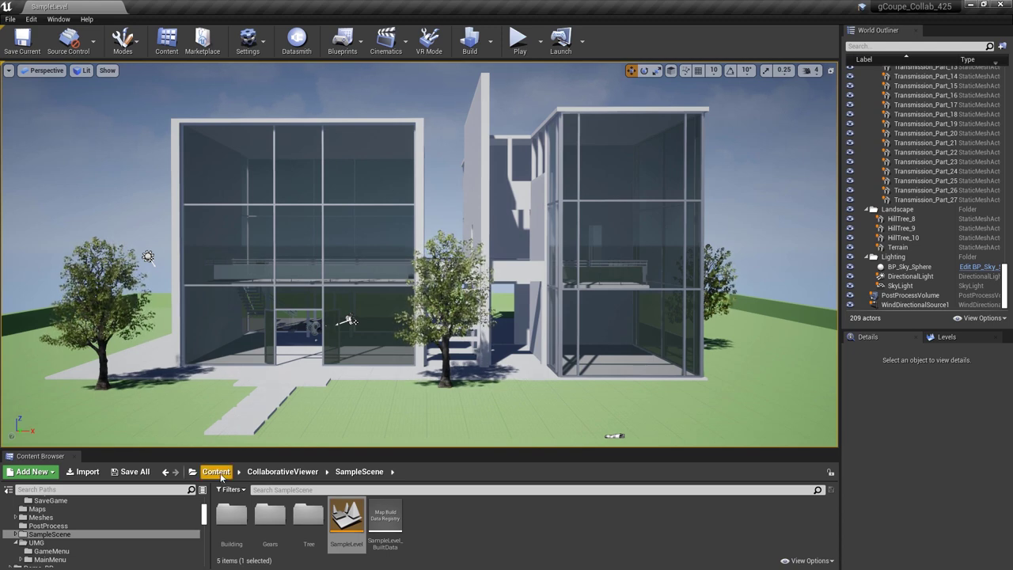
# Open the car_start level from the Content folder without saving BP_XrayComponent, and show the car in game view.
pyautogui.click(215, 472)
pyautogui.doubleClick(507, 519)
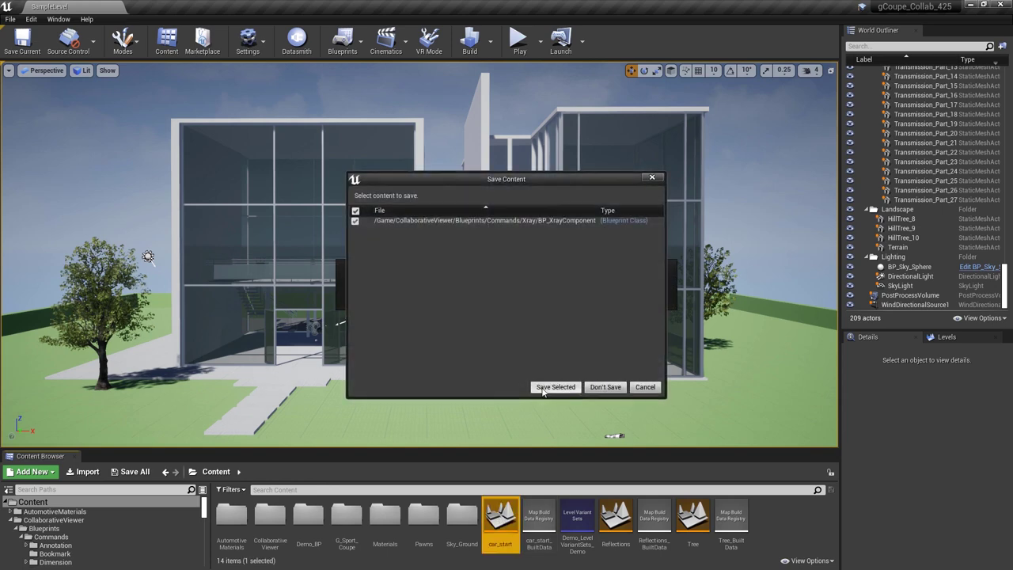
pyautogui.click(603, 387)
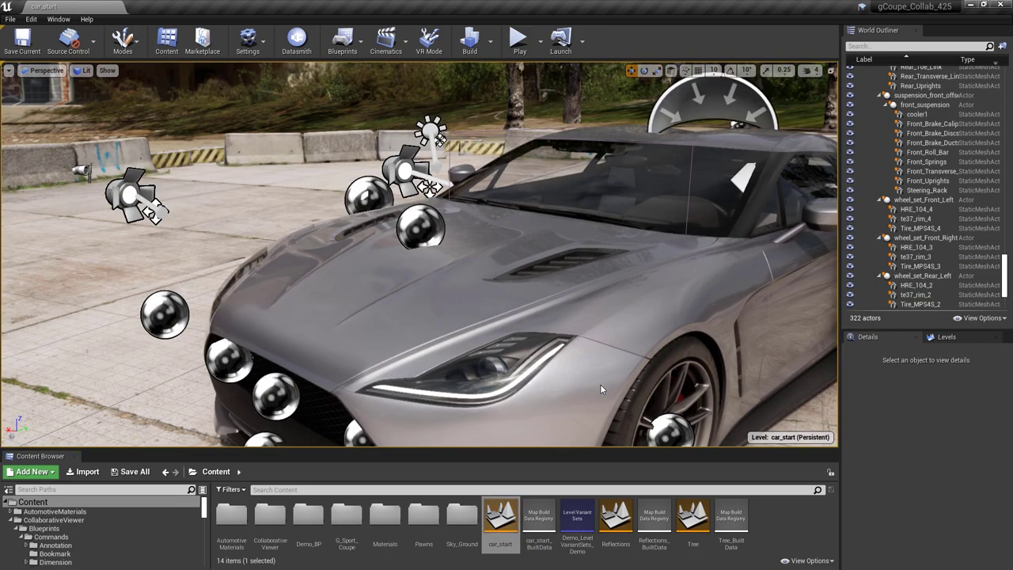
pyautogui.moveTo(601, 389); pyautogui.dragTo(538, 373, button='right')
pyautogui.press('g')
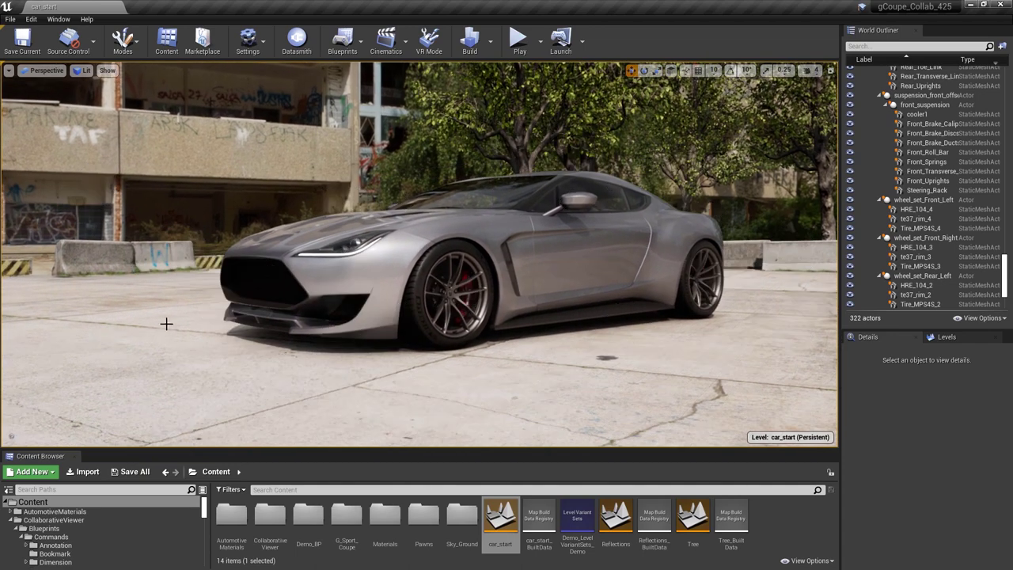
# View the blueprint feature packs that can be added to the project, and close the dialog without adding any.
pyautogui.click(44, 473)
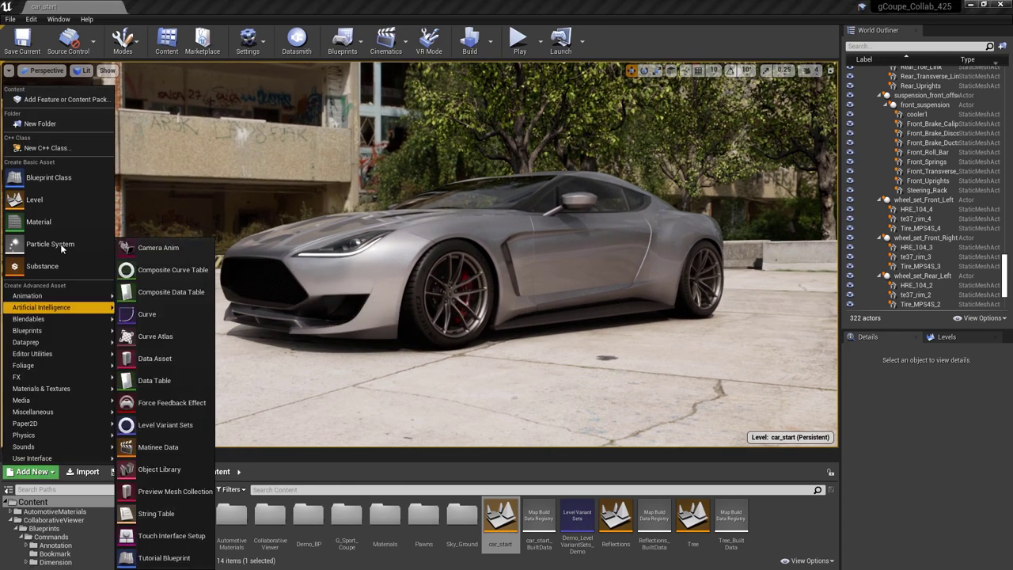
pyautogui.click(67, 101)
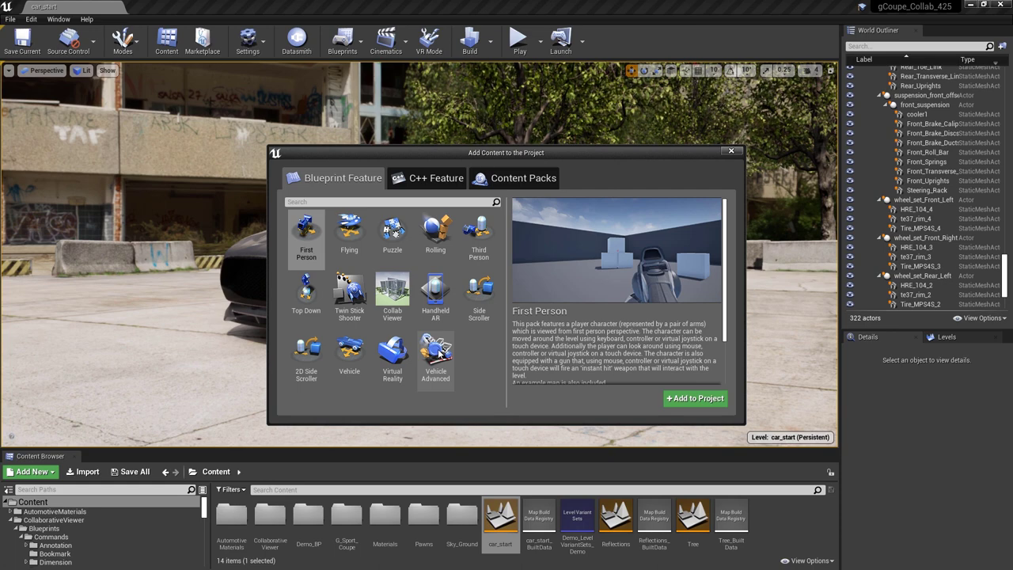
pyautogui.click(731, 151)
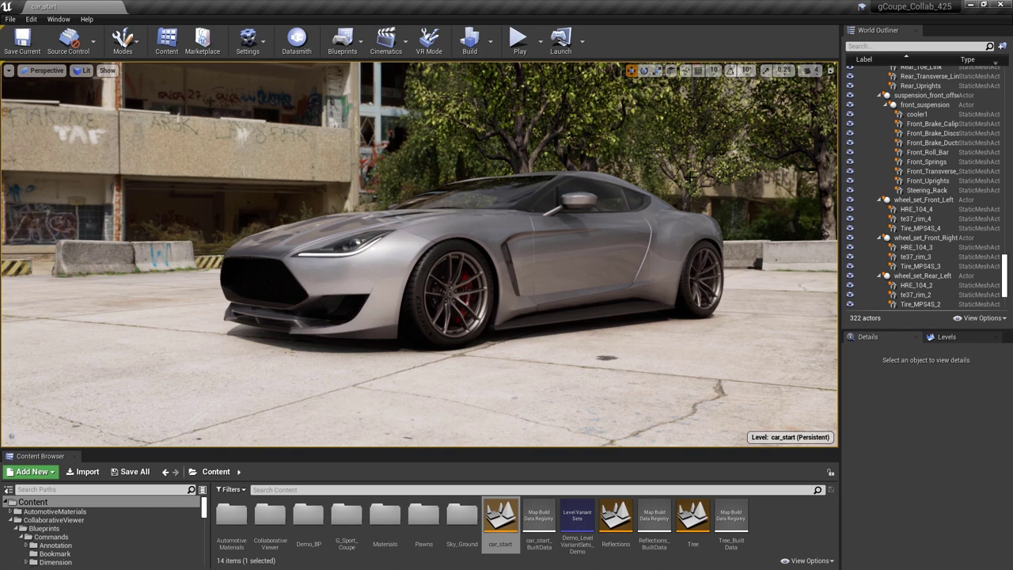
pyautogui.moveTo(543, 320)
pyautogui.mouseDown(button='middle')
pyautogui.moveTo(589, 243)
pyautogui.moveTo(538, 312)
pyautogui.mouseUp(button='middle')
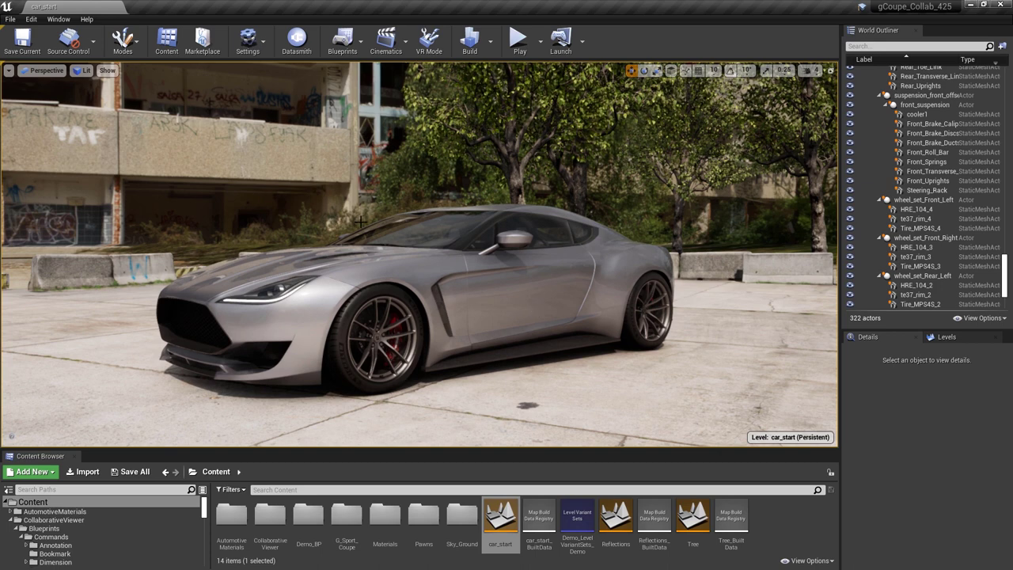
# Open the project's Maps & Modes settings and view the options for the default game mode.
pyautogui.click(265, 46)
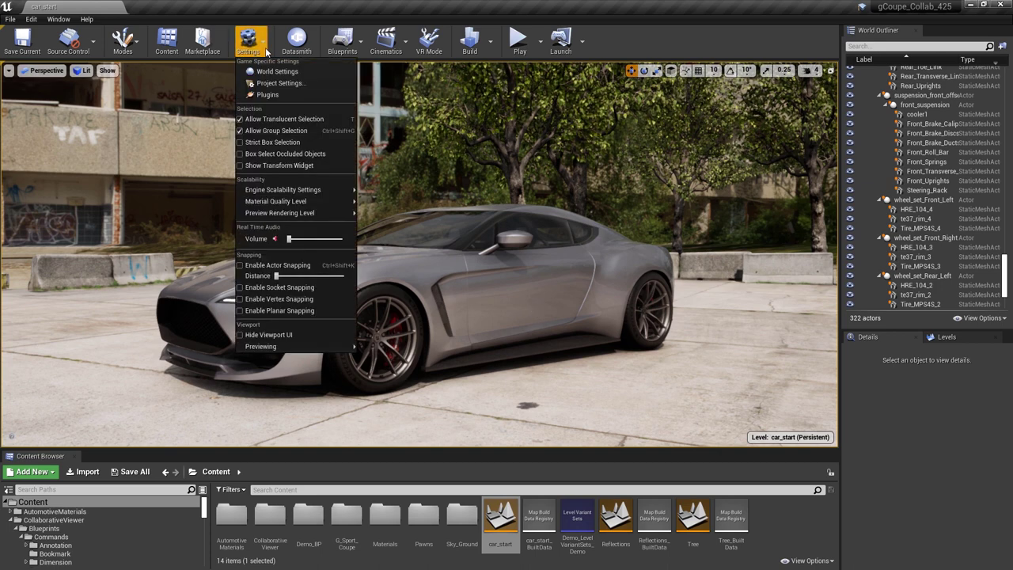
pyautogui.click(276, 85)
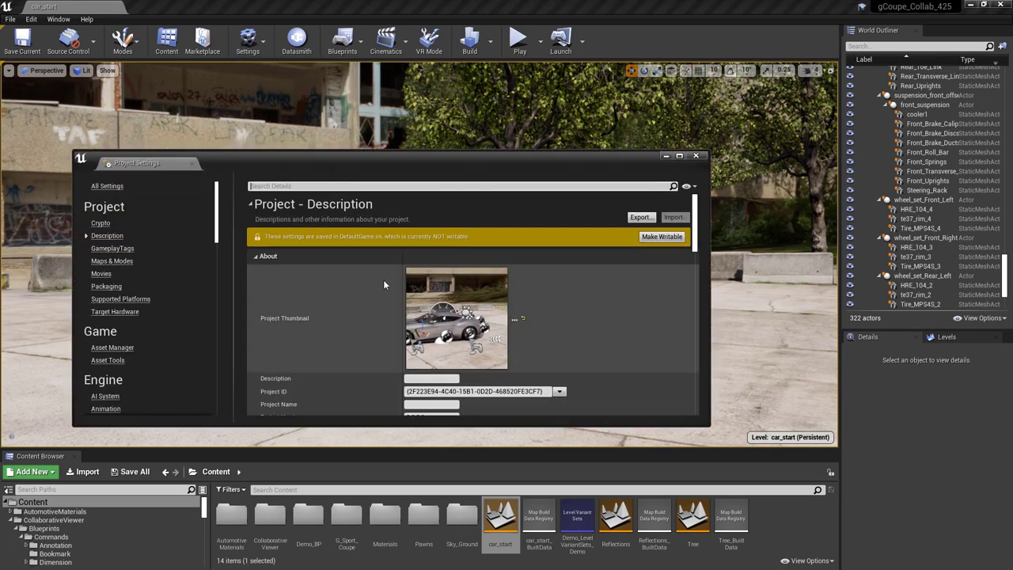
pyautogui.click(115, 263)
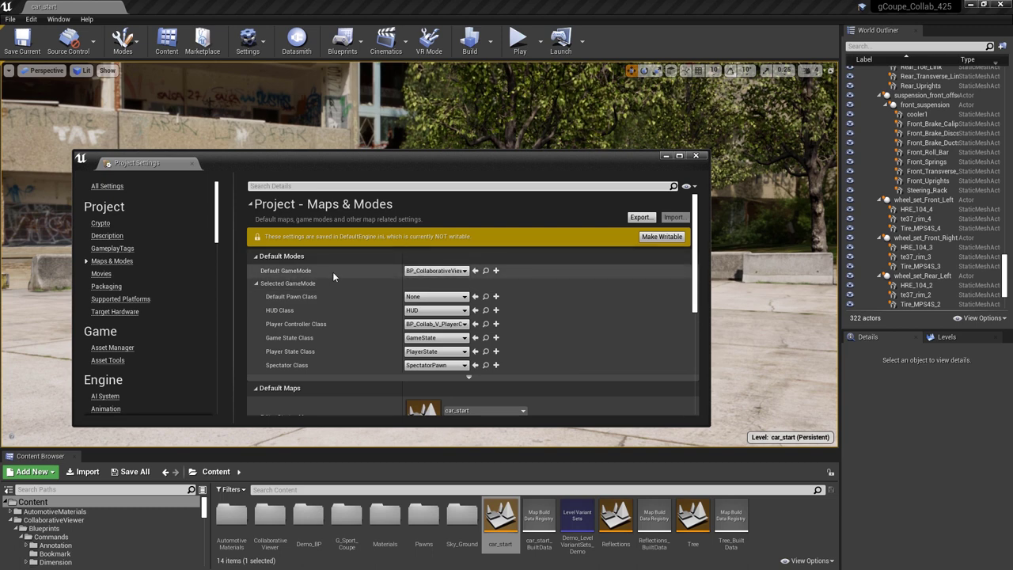
pyautogui.click(435, 271)
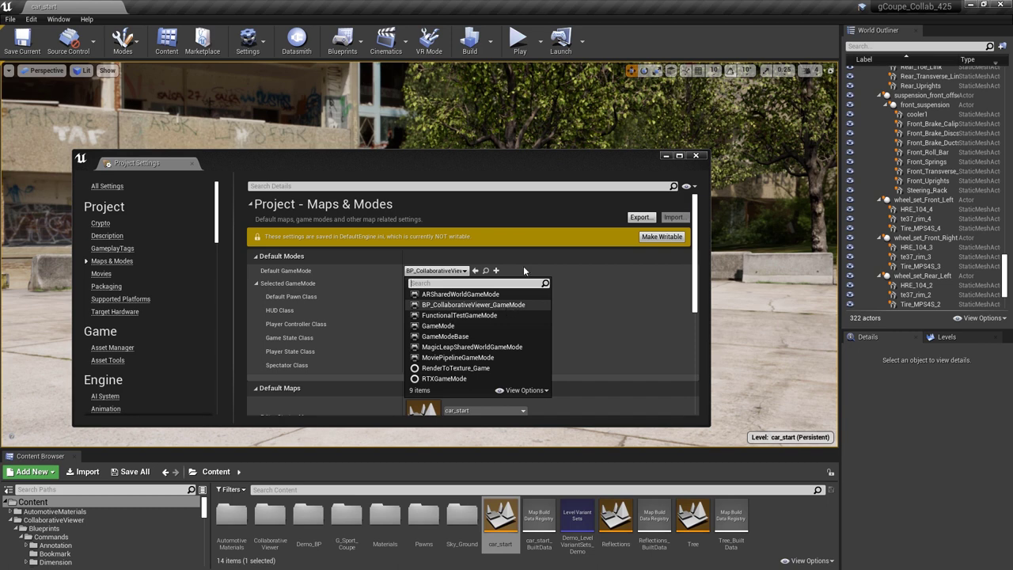
pyautogui.click(528, 203)
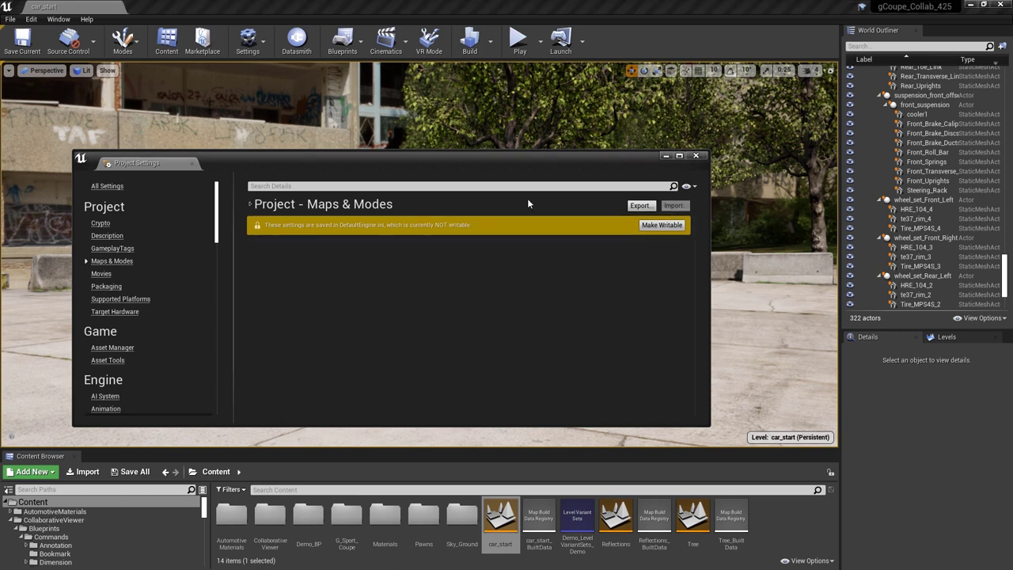
pyautogui.click(251, 204)
# Review the default maps, local multiplayer and game instance class in the Maps & Modes settings.
pyautogui.scroll(-3, 545, 302)
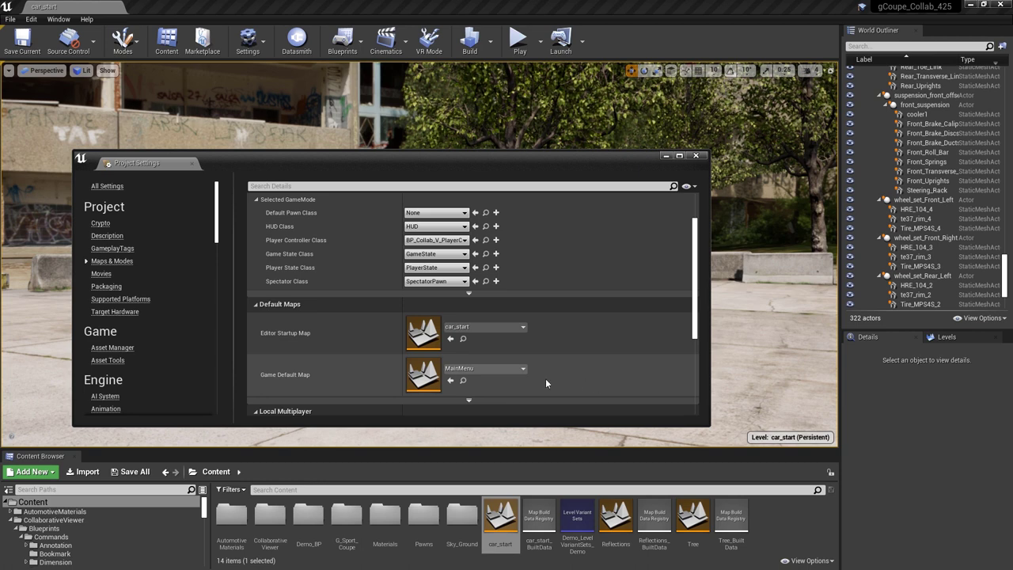
pyautogui.moveTo(695, 340); pyautogui.dragTo(693, 406)
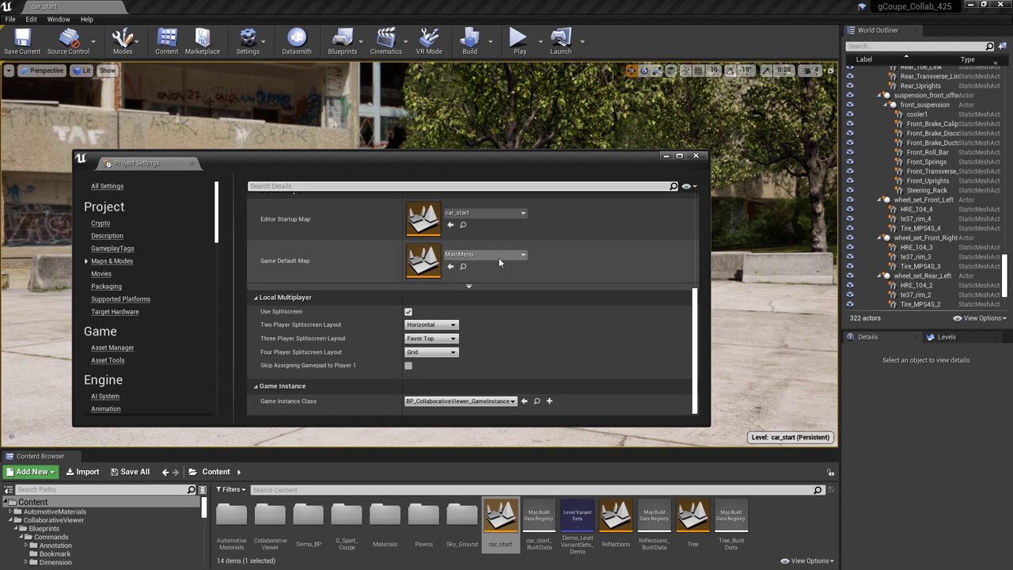
pyautogui.scroll(2, 698, 246)
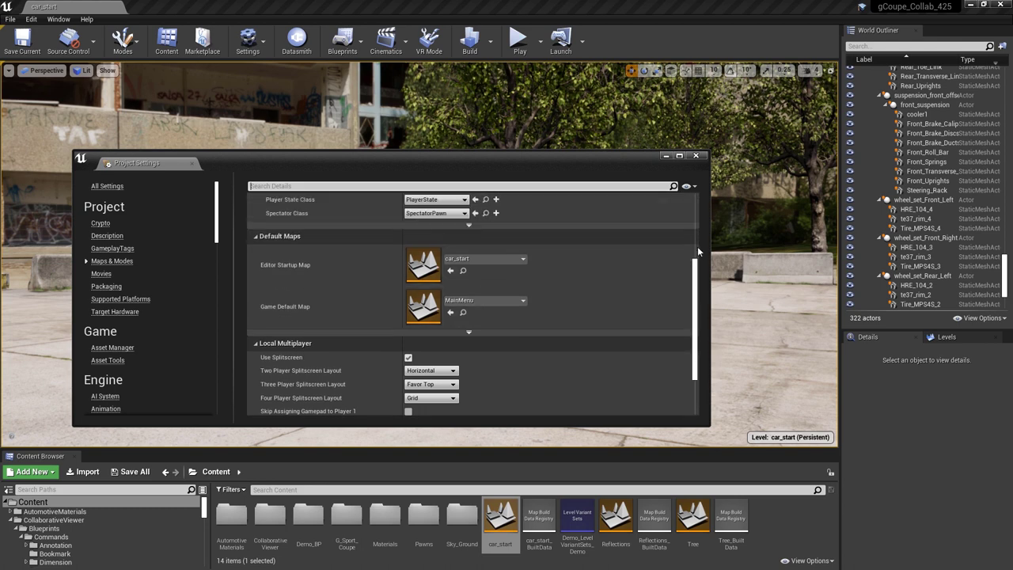
pyautogui.scroll(6, 697, 246)
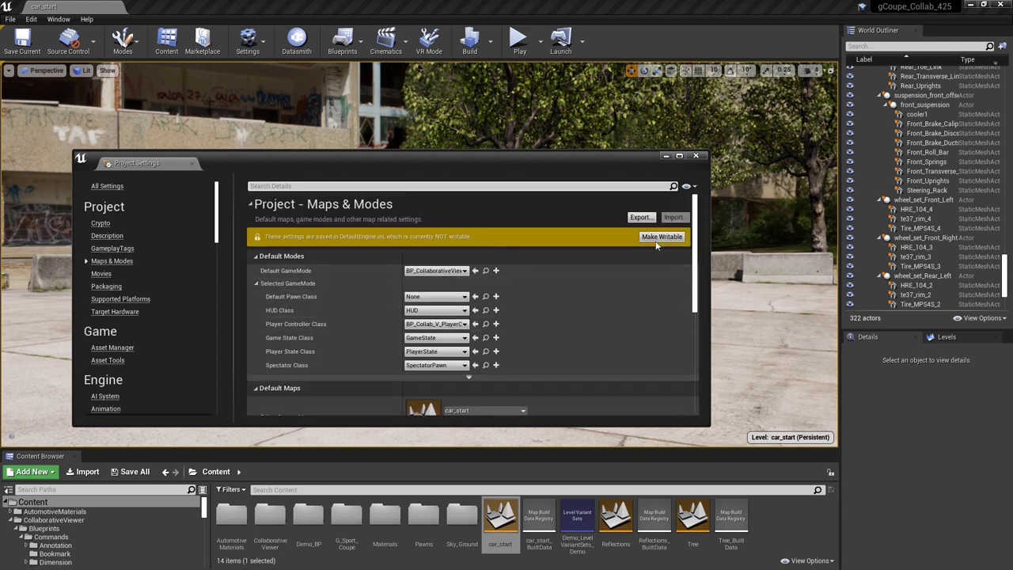